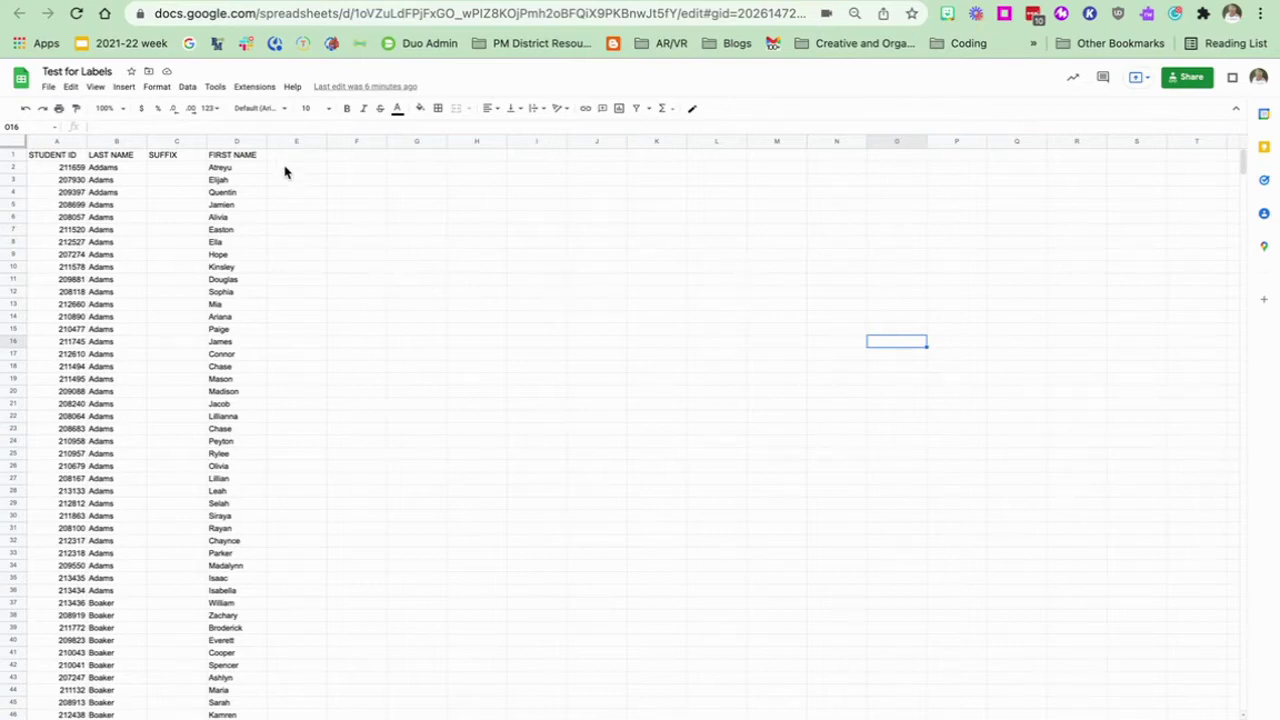
Step: Open the Google Workspace Marketplace via Extensions > Add-ons > Get add-ons
click(255, 90)
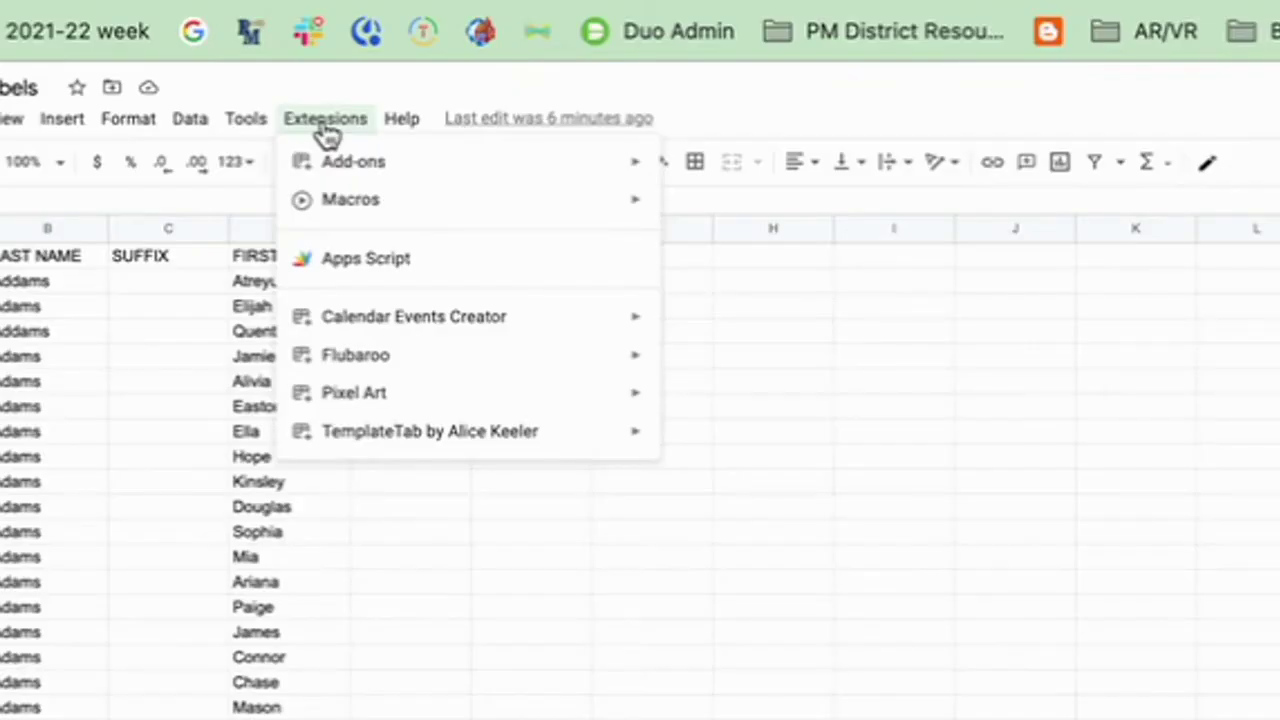
mouse_move(330, 175)
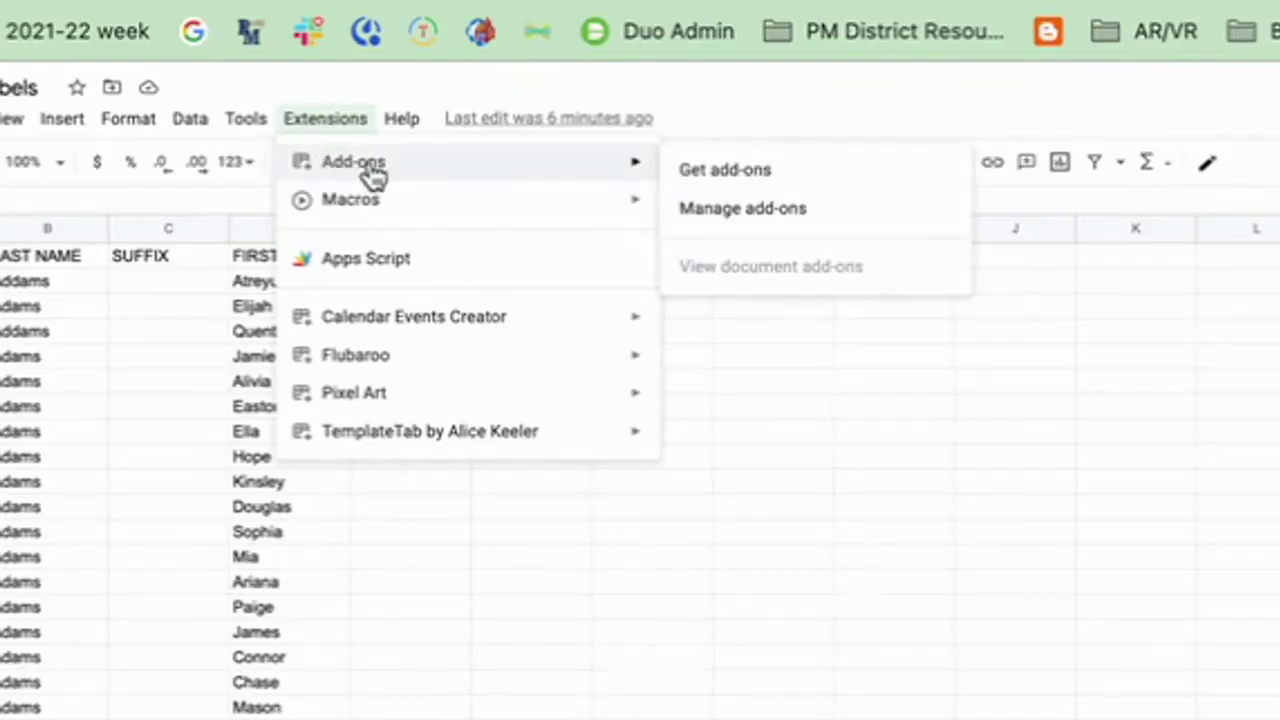
click(720, 186)
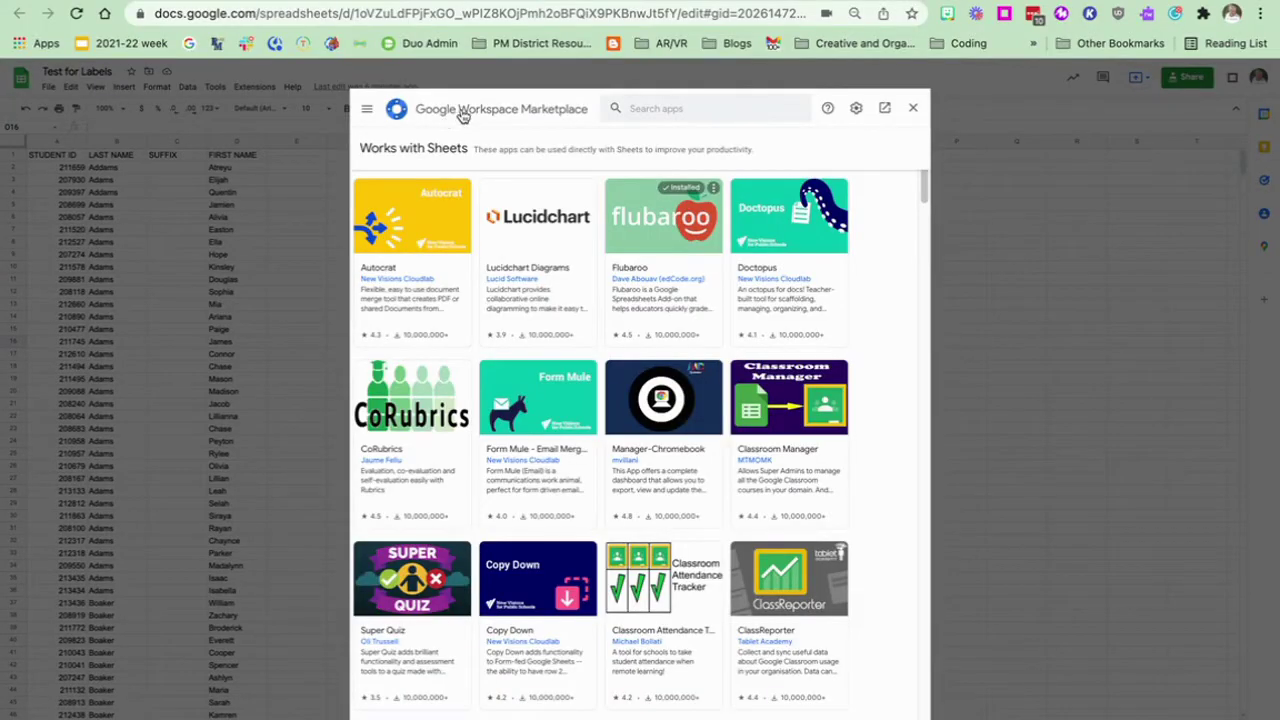
Step: Search the Marketplace for 'Create' and open the Create & Print Labels listing
click(690, 111)
text(Create)
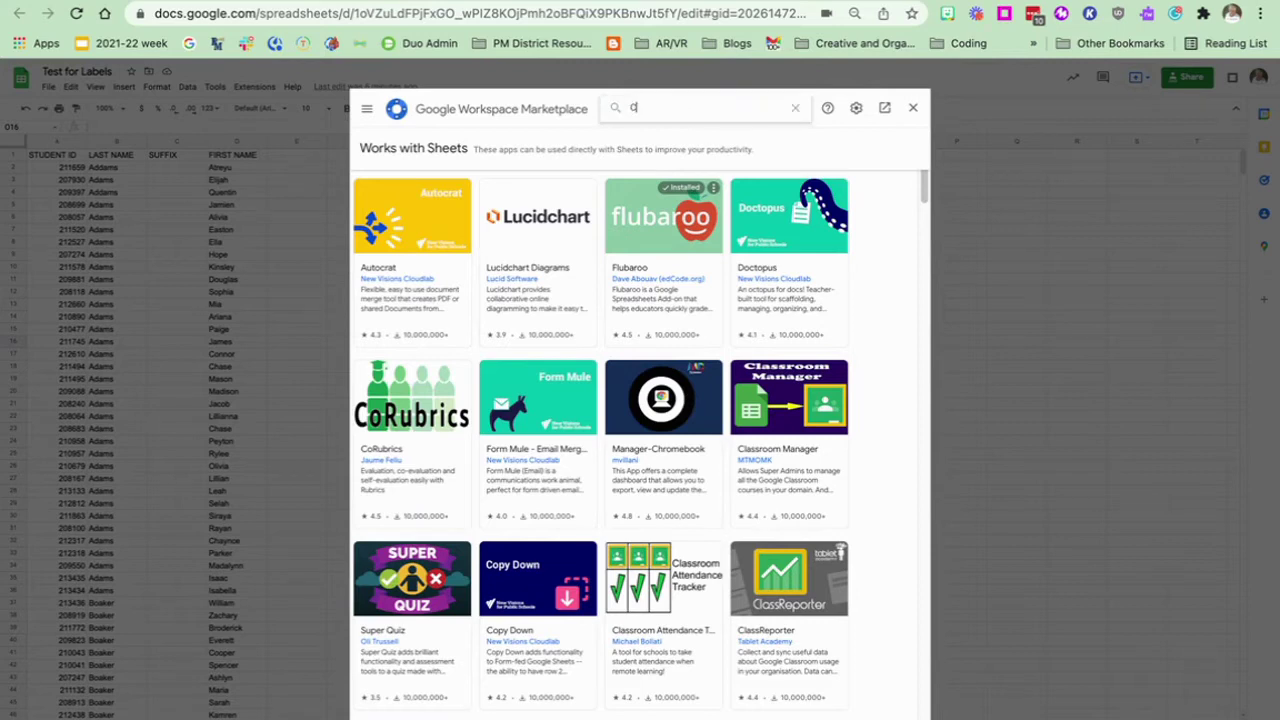
click(714, 137)
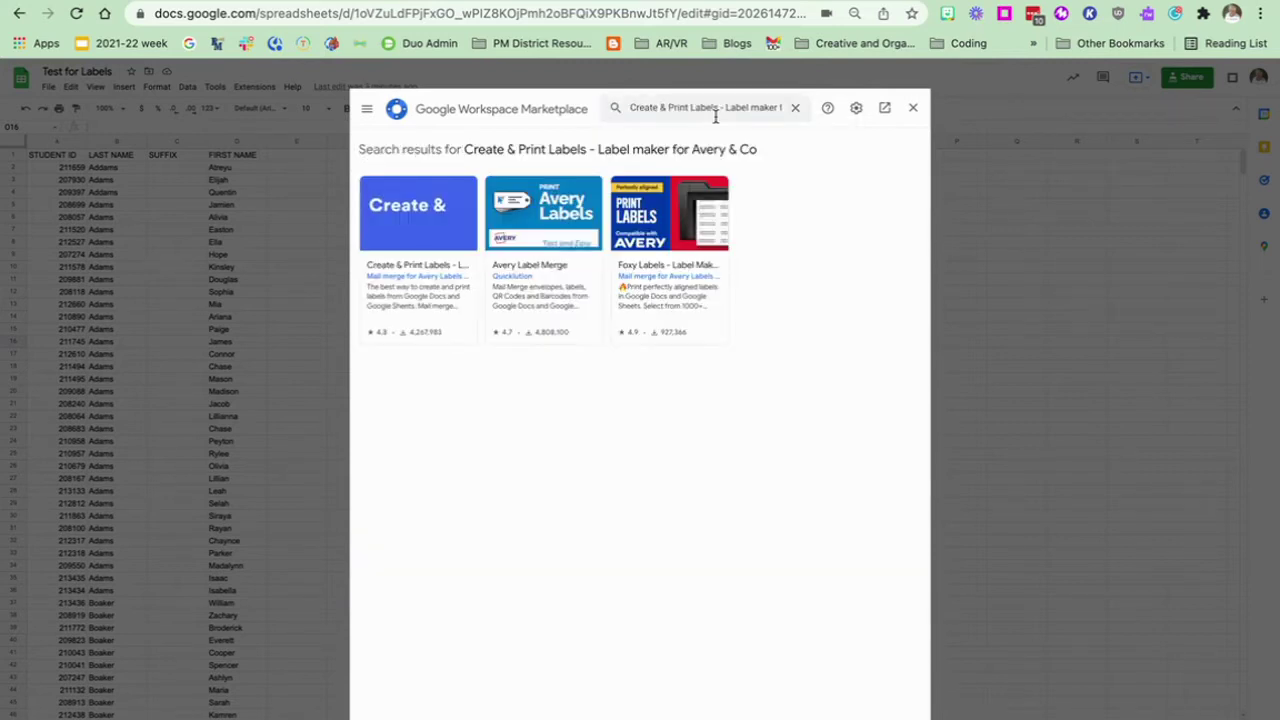
click(420, 277)
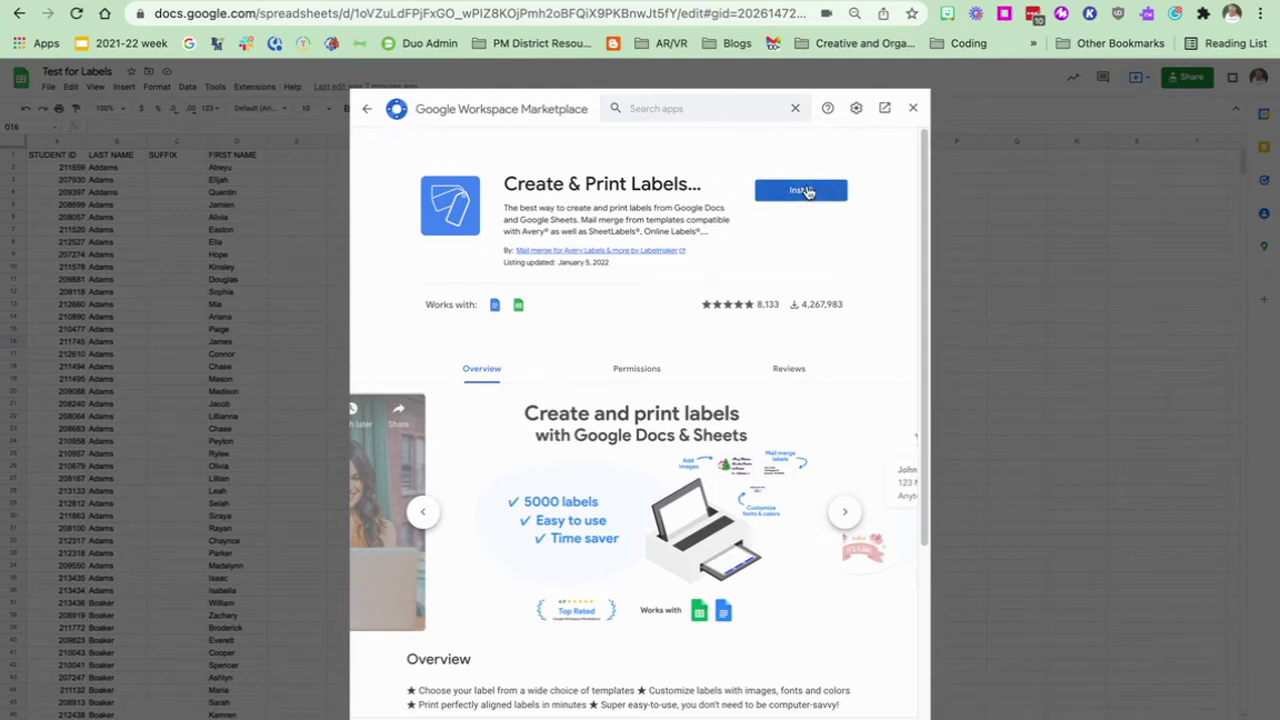
Step: Install Create & Print Labels, allow Labelmaker account access, and close the Marketplace window
click(806, 191)
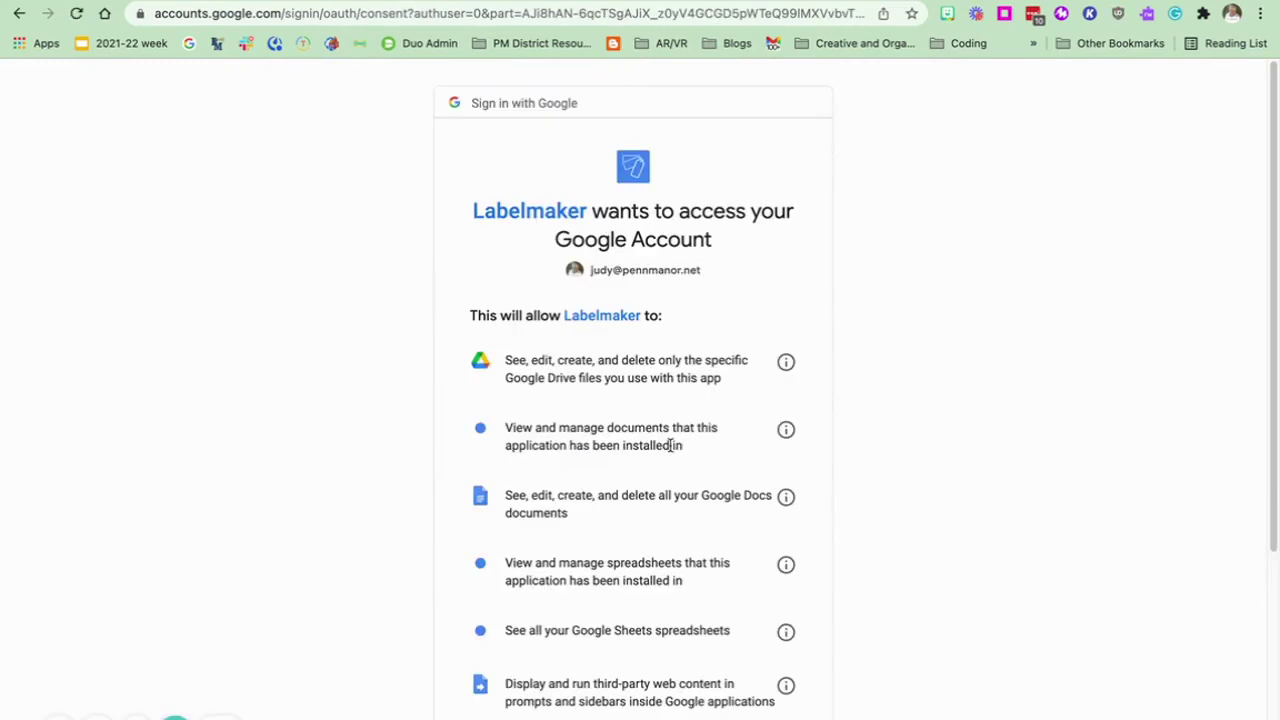
scroll(681, 439, down, 3)
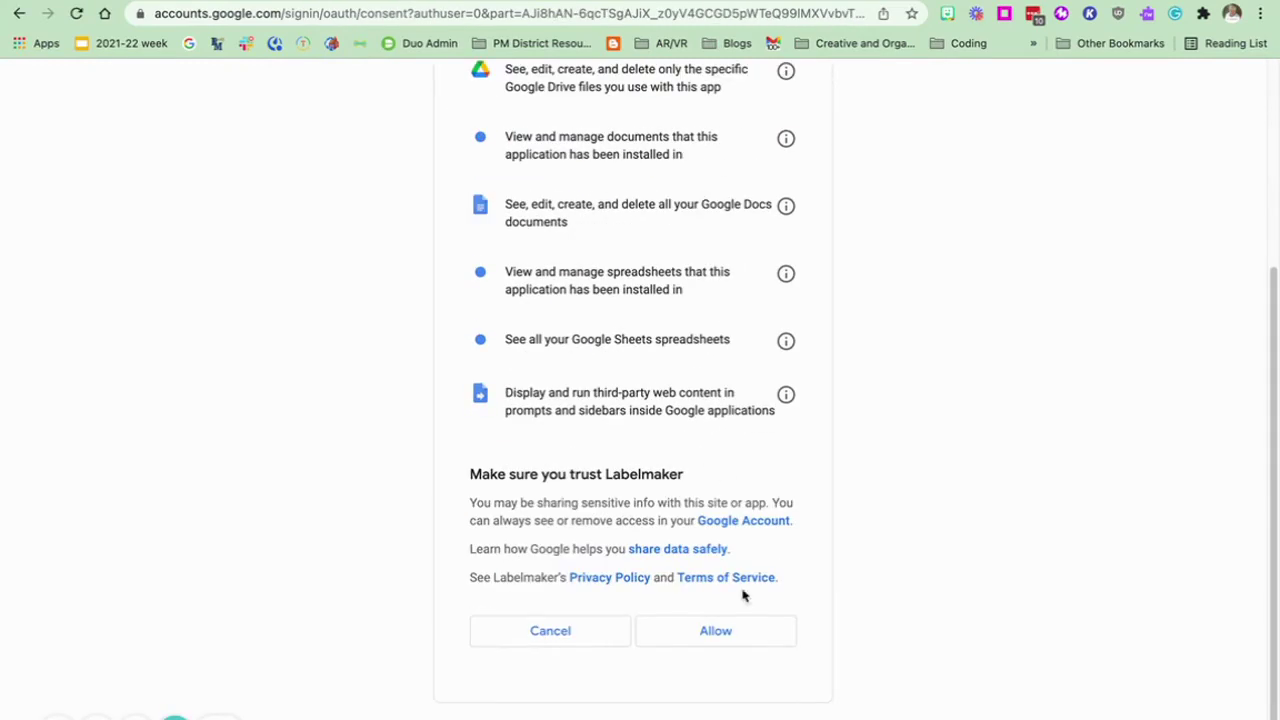
click(738, 638)
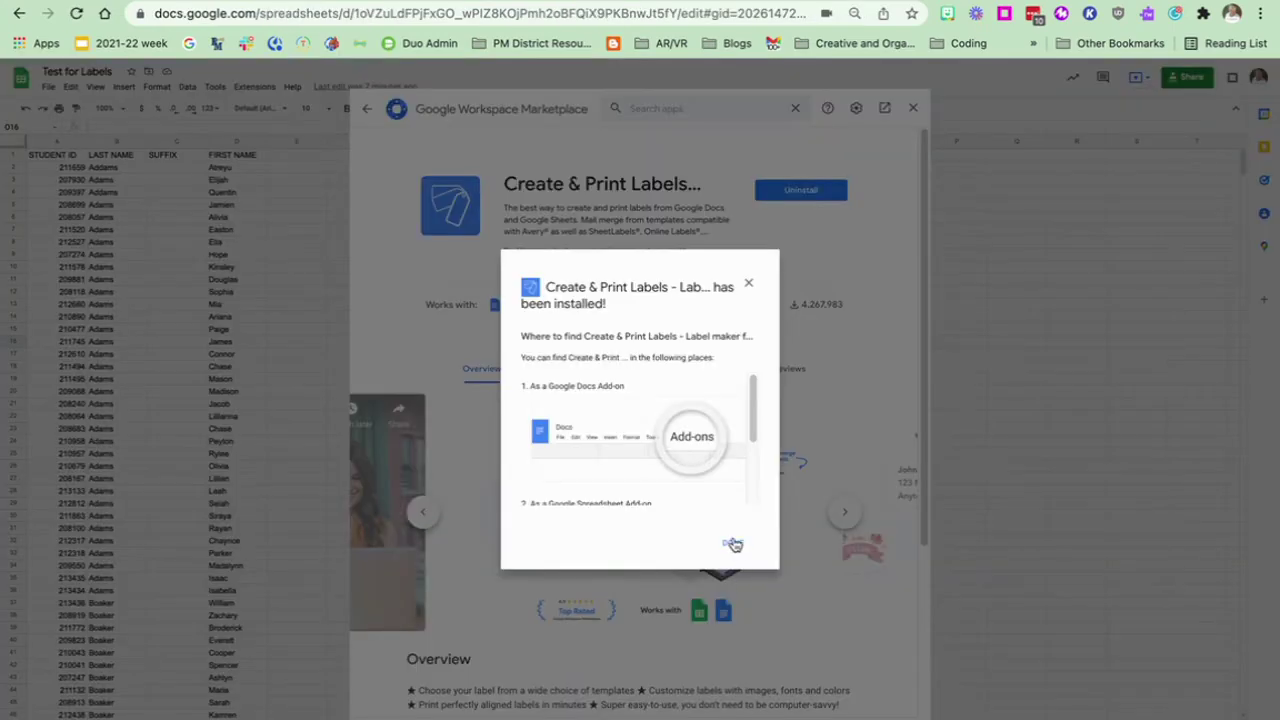
click(733, 544)
click(915, 108)
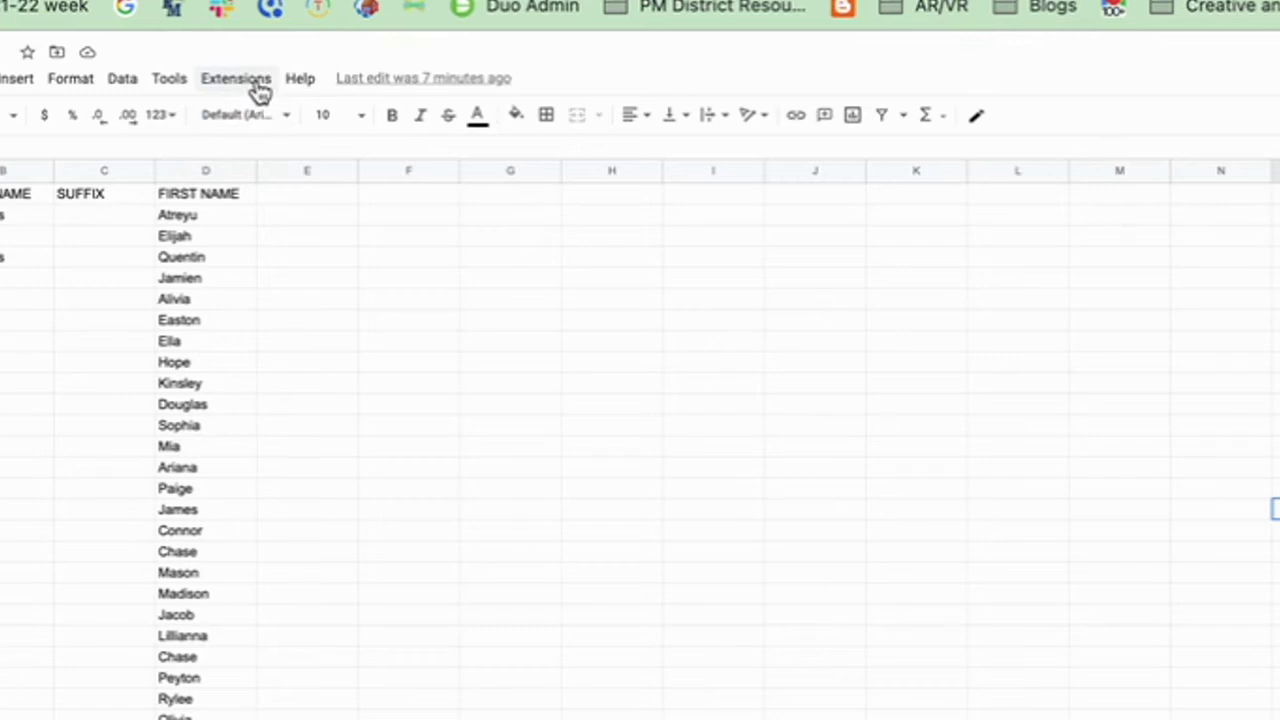
Step: Launch Labelmaker's Create labels sidebar from Extensions > Create & Print Labels
click(259, 88)
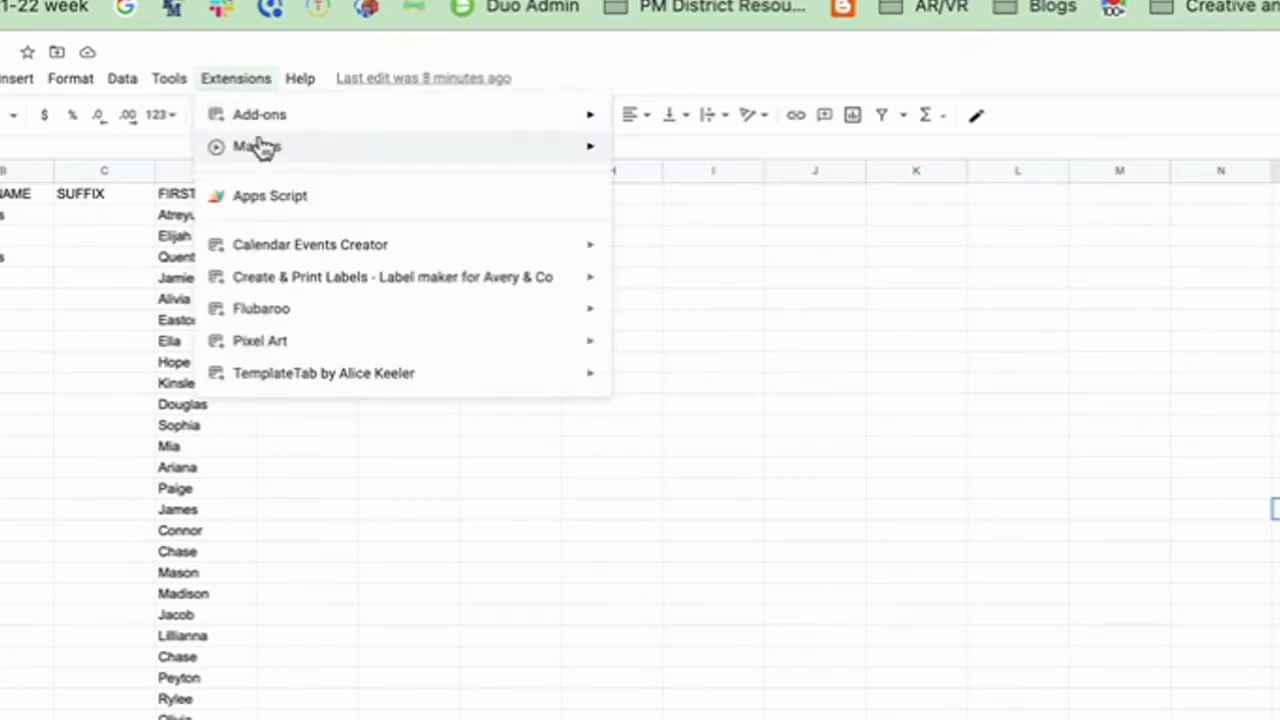
mouse_move(284, 285)
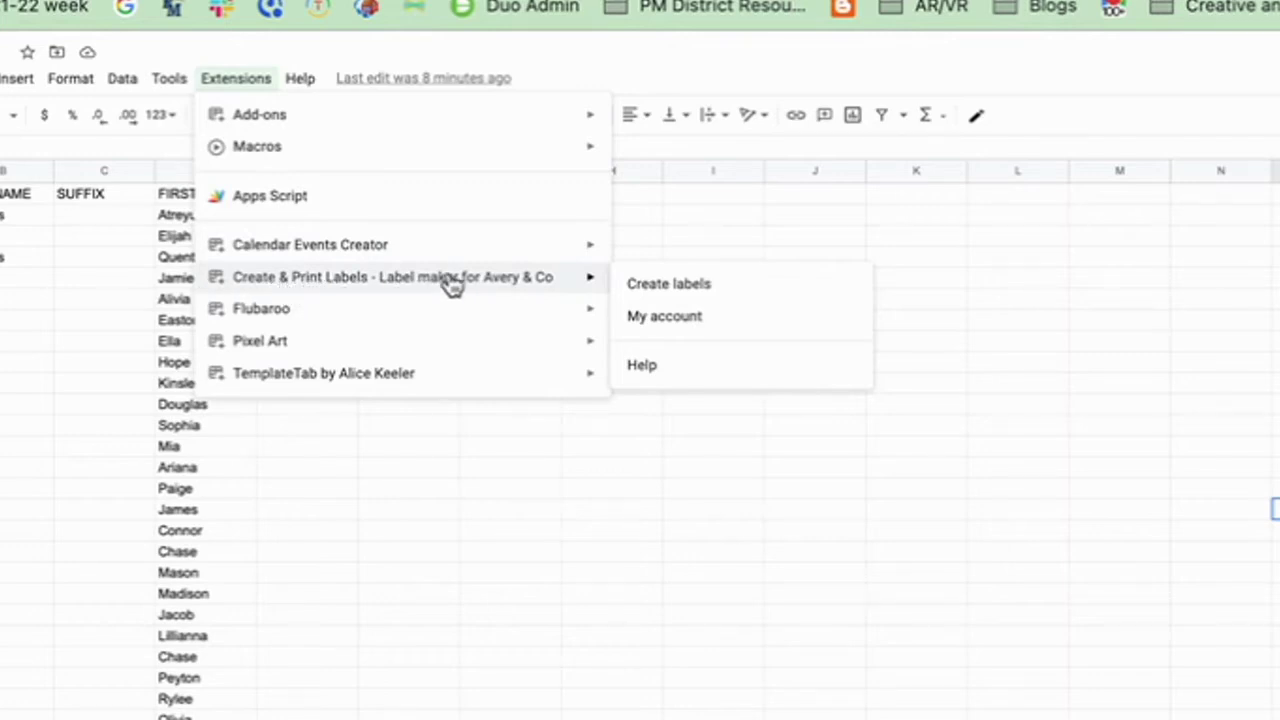
click(669, 287)
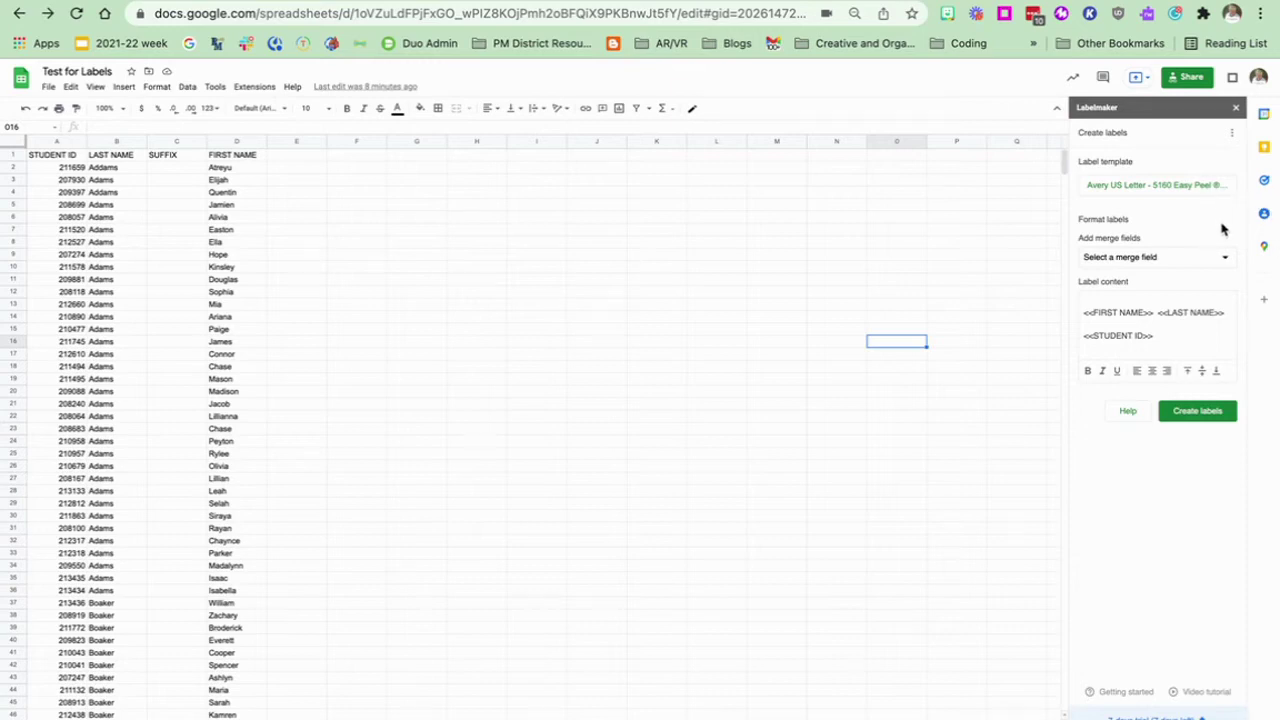
Step: Change the label template to Avery US Letter 5159 Address
click(1189, 321)
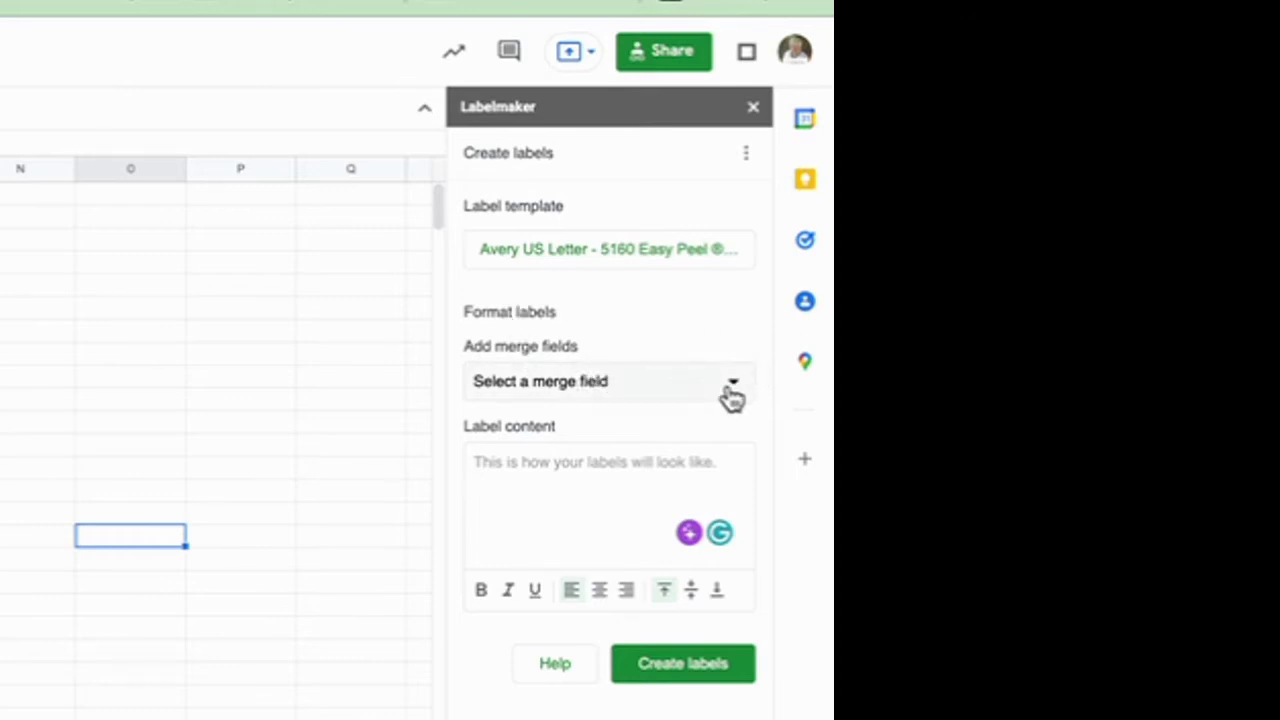
click(505, 250)
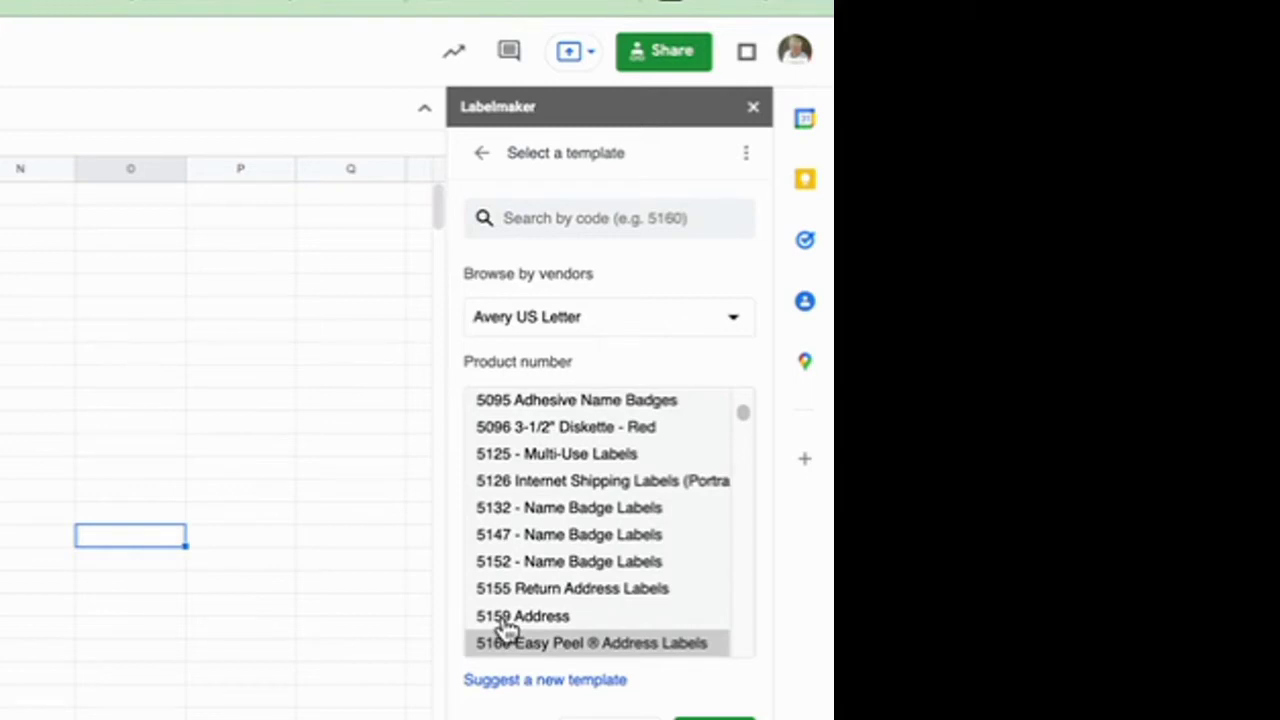
click(505, 618)
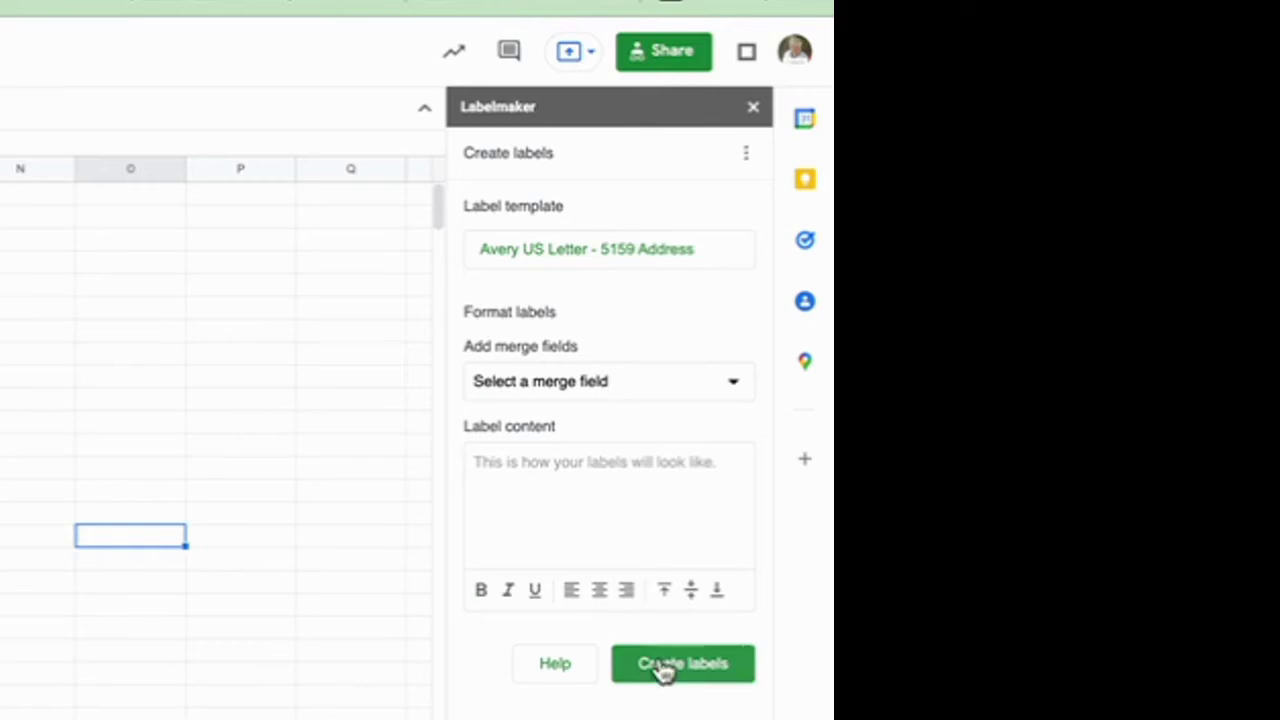
Step: Build the label content as <<FIRST NAME>> <<LAST NAME>>, with <<STUDENT ID>> on the next line
click(740, 389)
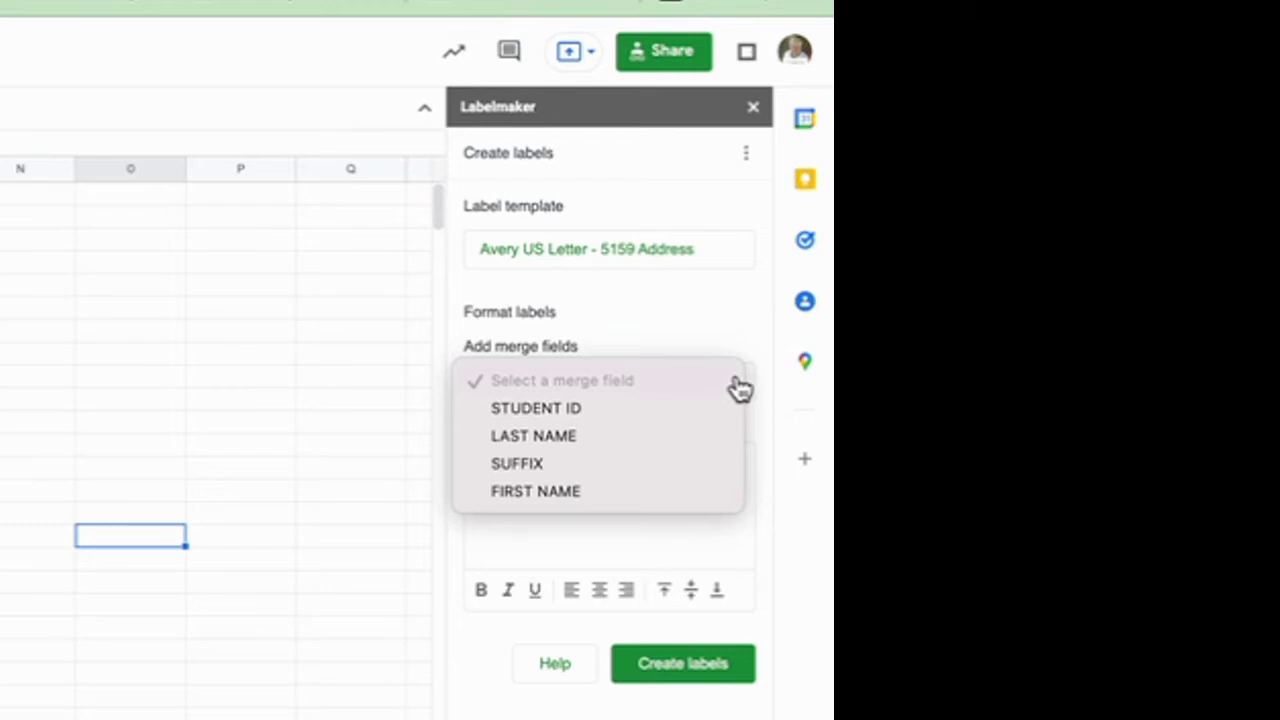
click(611, 496)
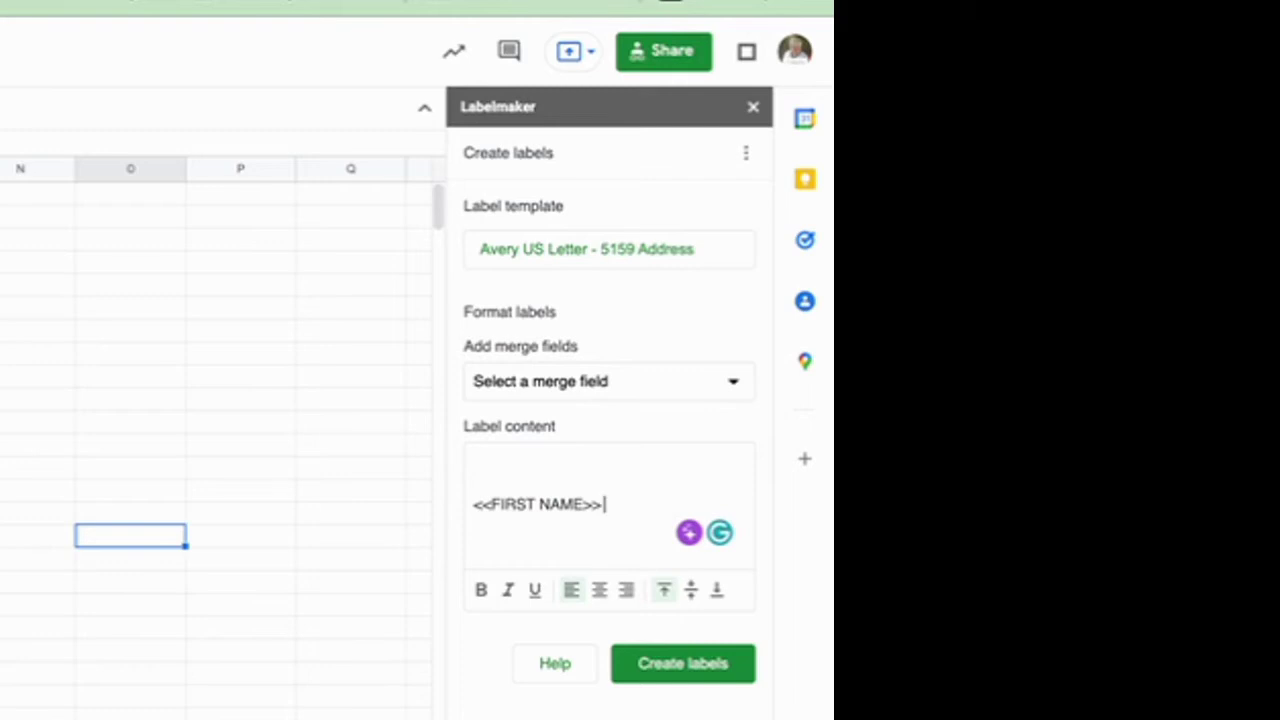
click(737, 389)
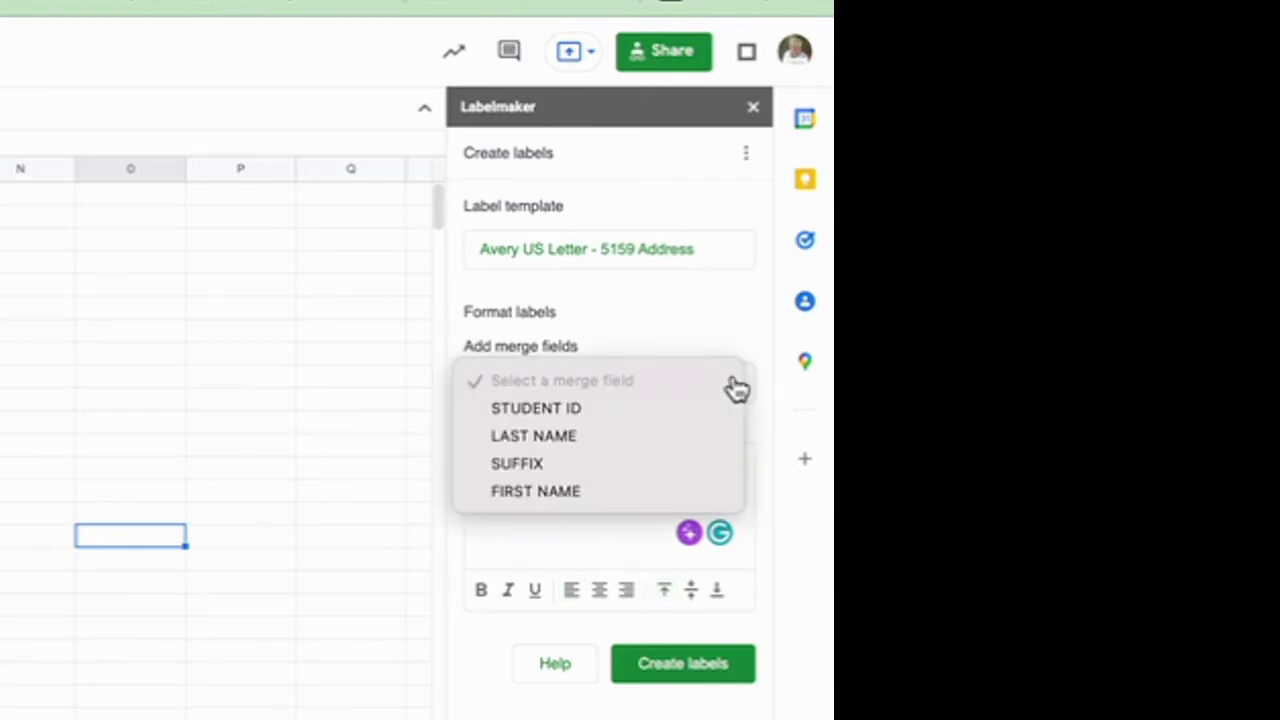
click(640, 436)
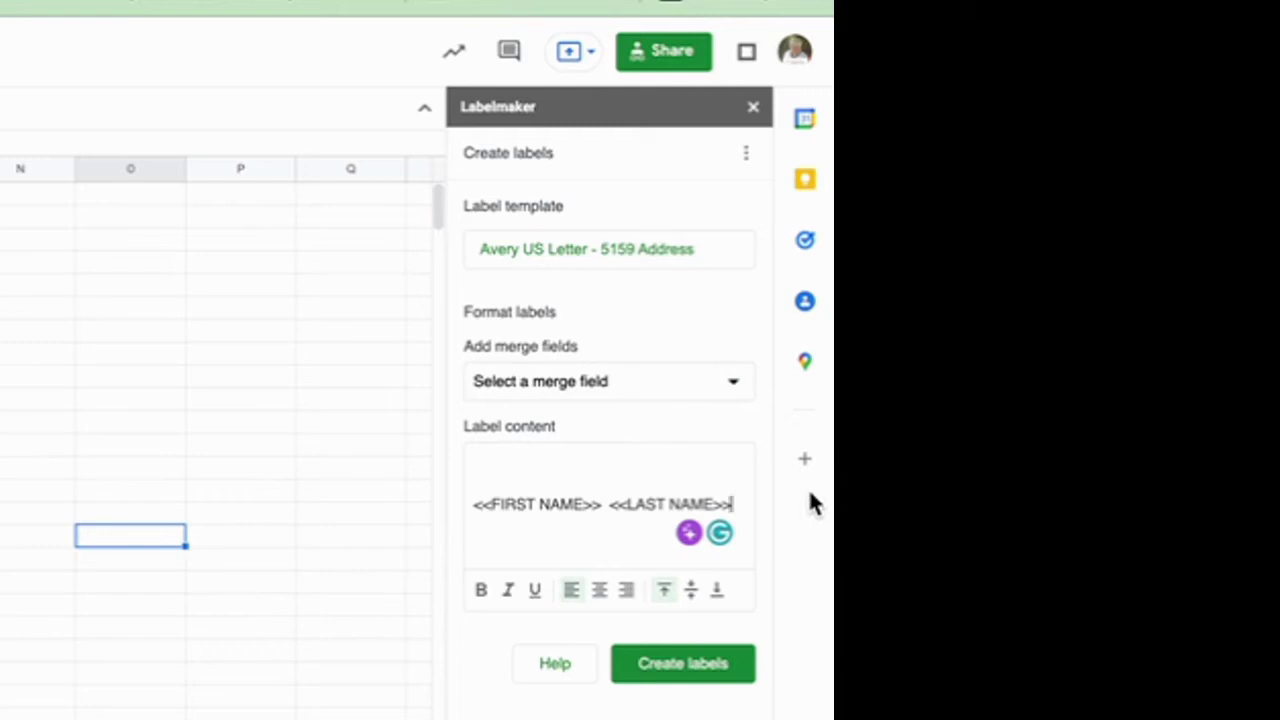
key(Return)
click(738, 390)
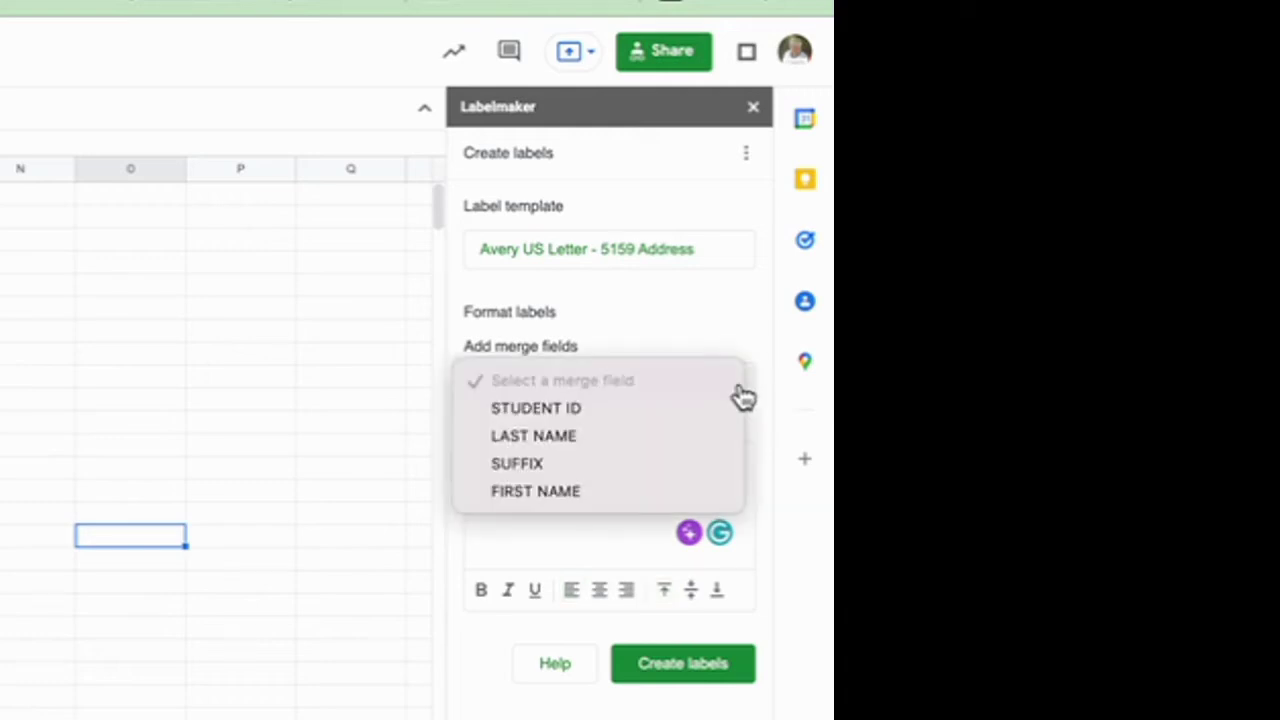
click(563, 409)
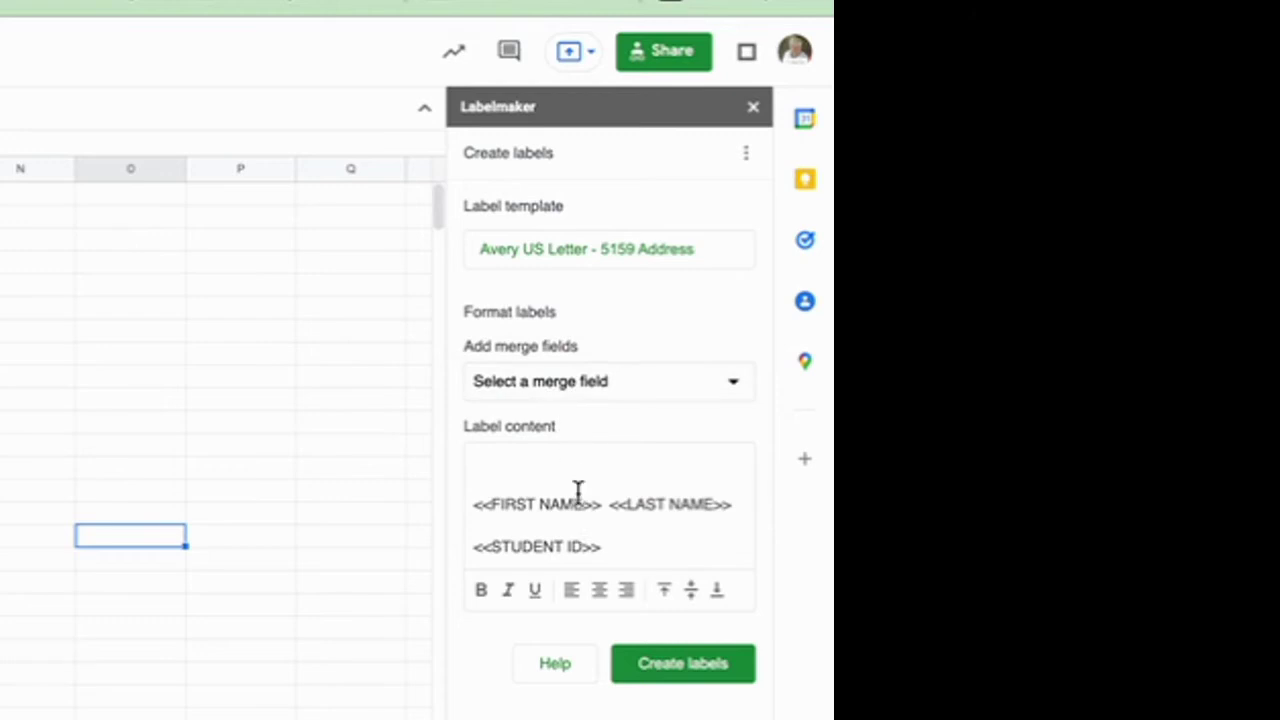
Step: Generate the Avery 5159 label document, declining the upgrade and keeping only the first 50 labels
click(681, 650)
click(683, 675)
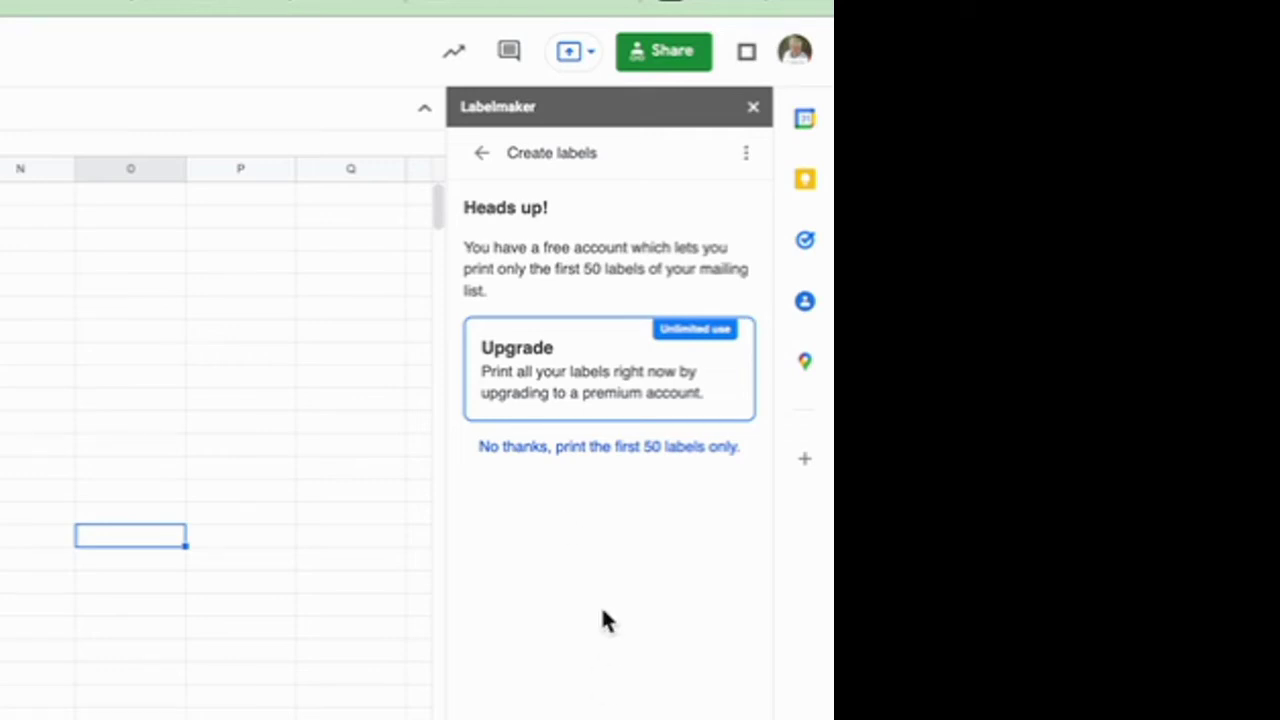
click(630, 449)
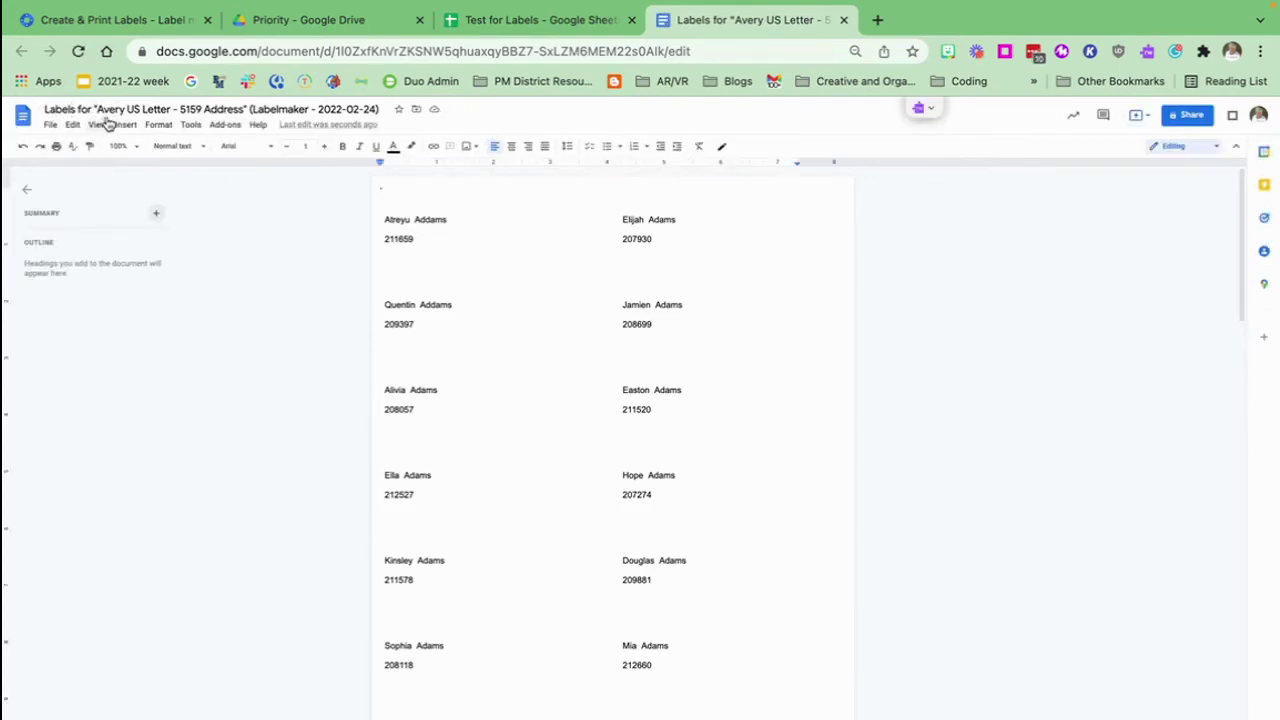
Step: Replace the document title with 'Class List 2022'
click(72, 115)
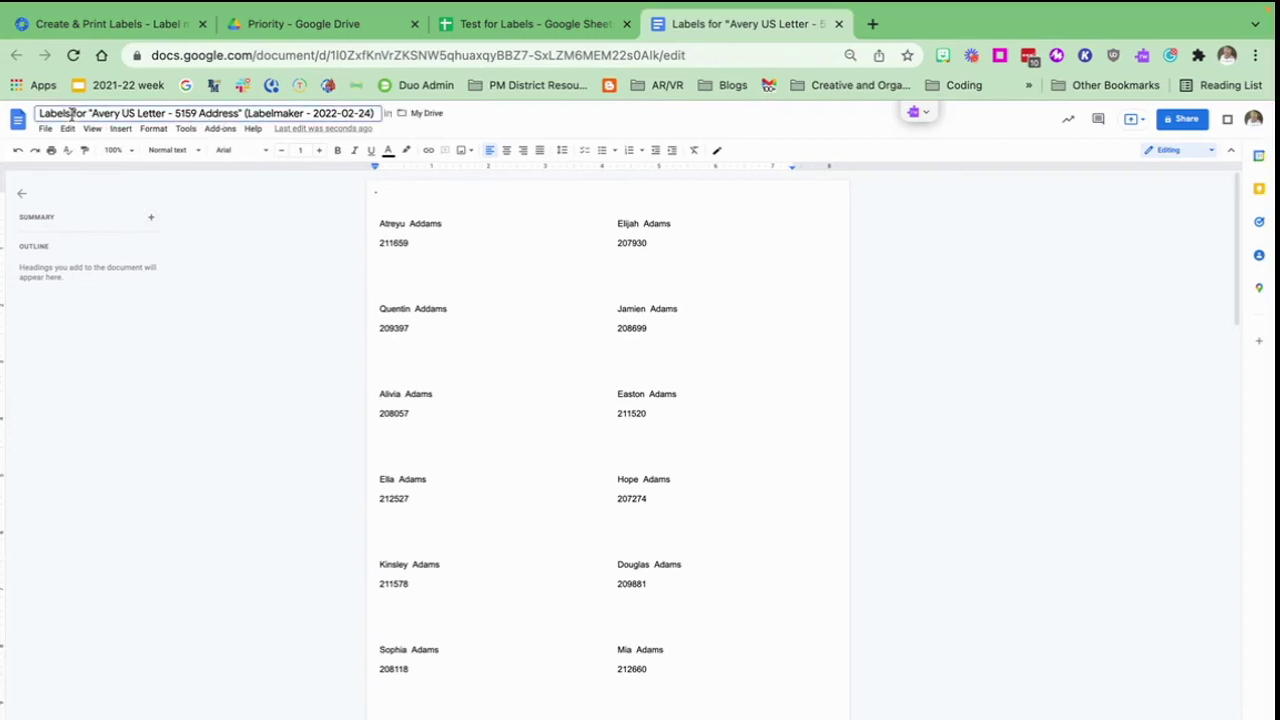
key(super+a)
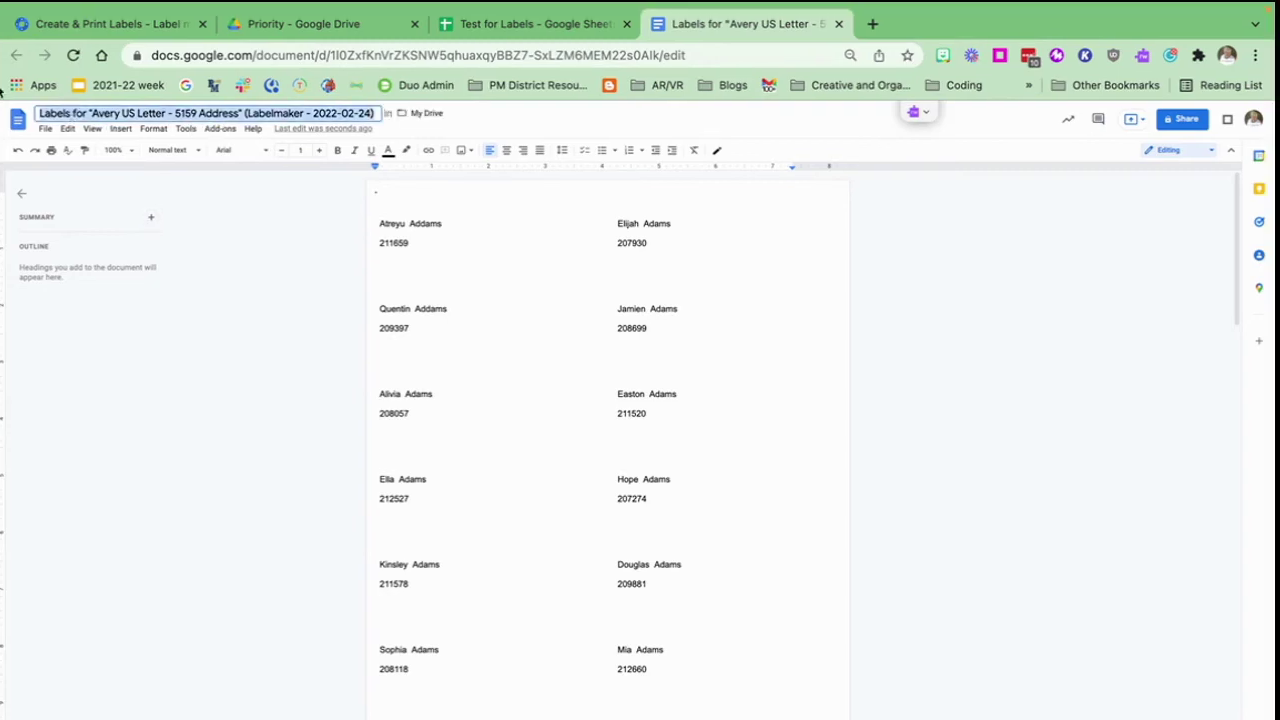
text(Class)
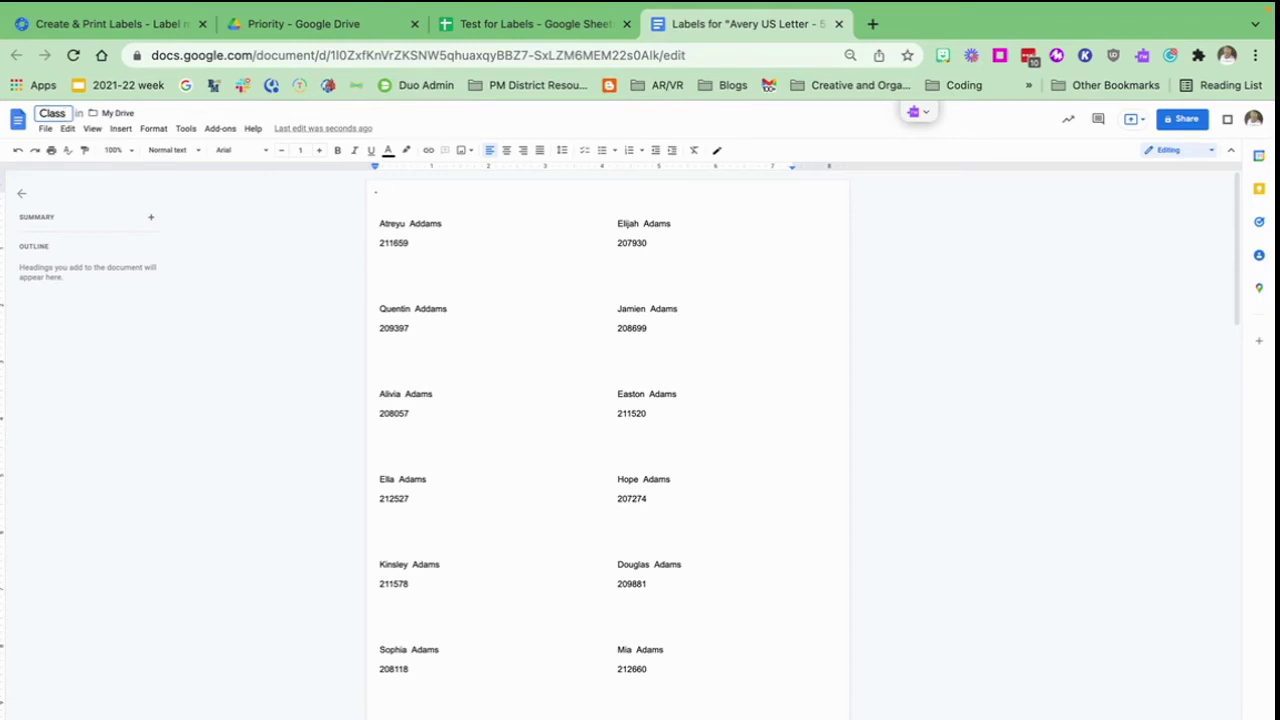
text( List 2022)
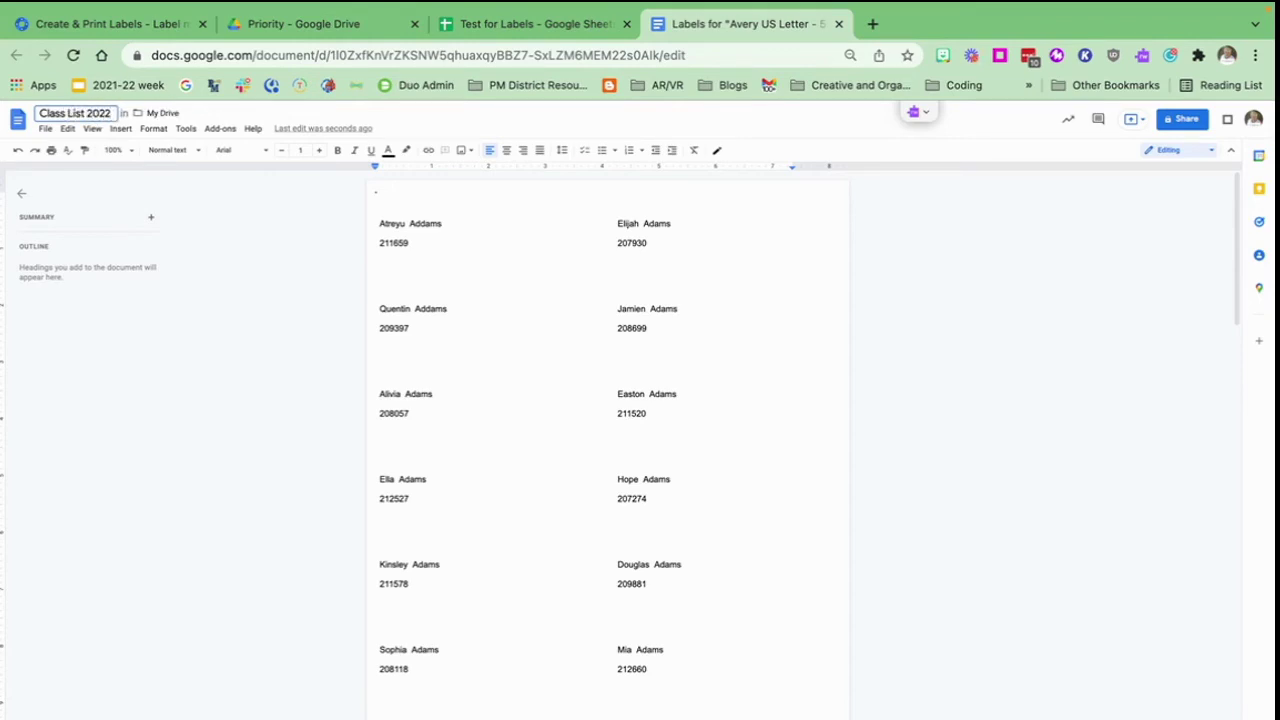
click(1008, 430)
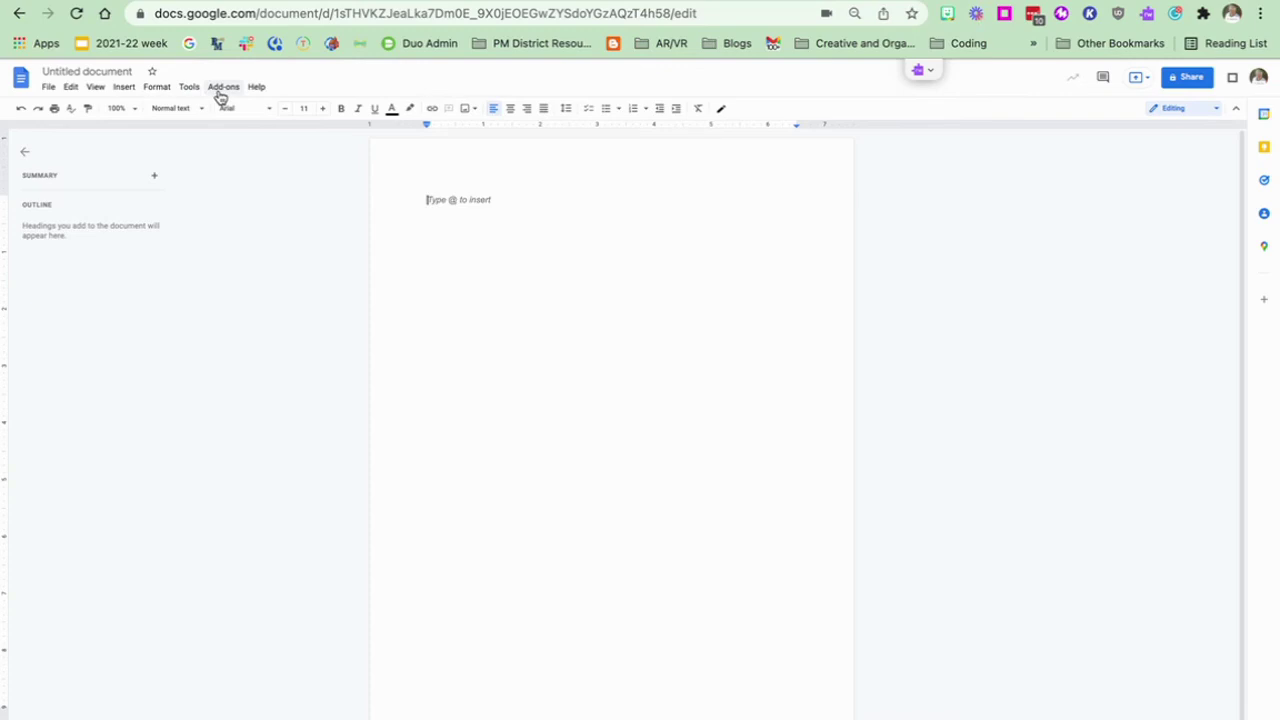
Step: Start Labelmaker in the blank document and apply the Avery US Letter 5160 template
click(221, 90)
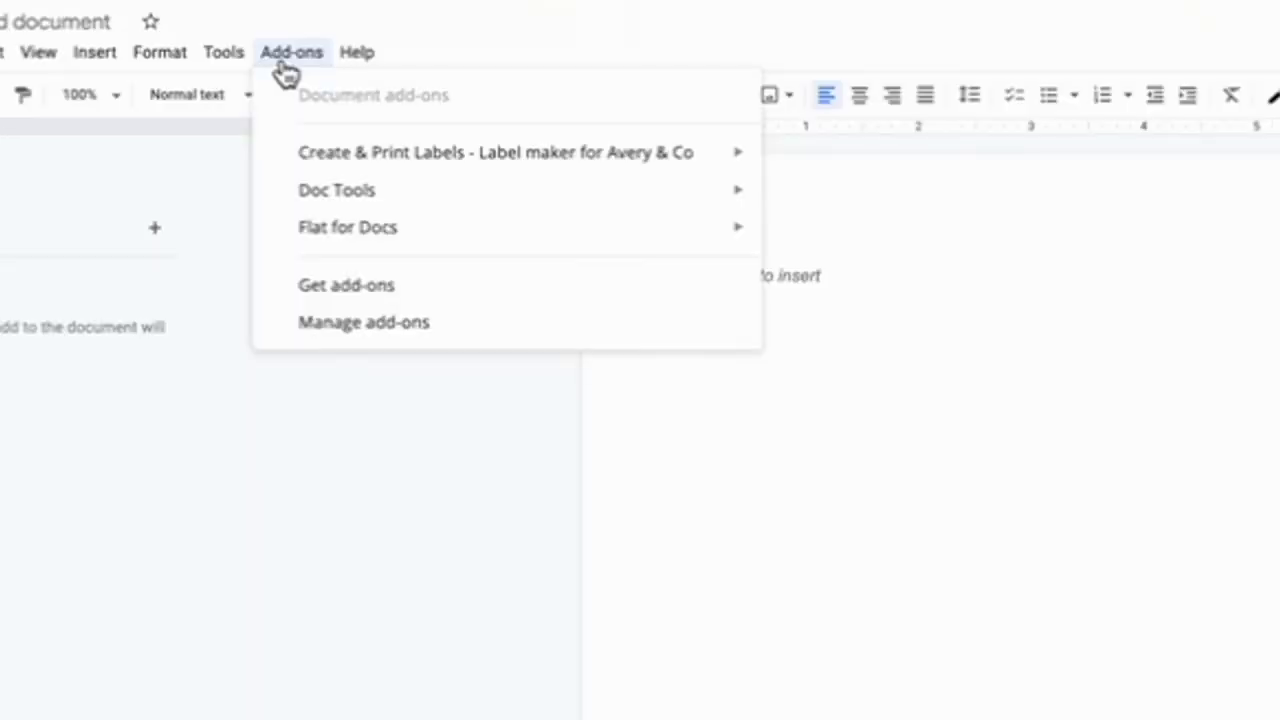
mouse_move(286, 163)
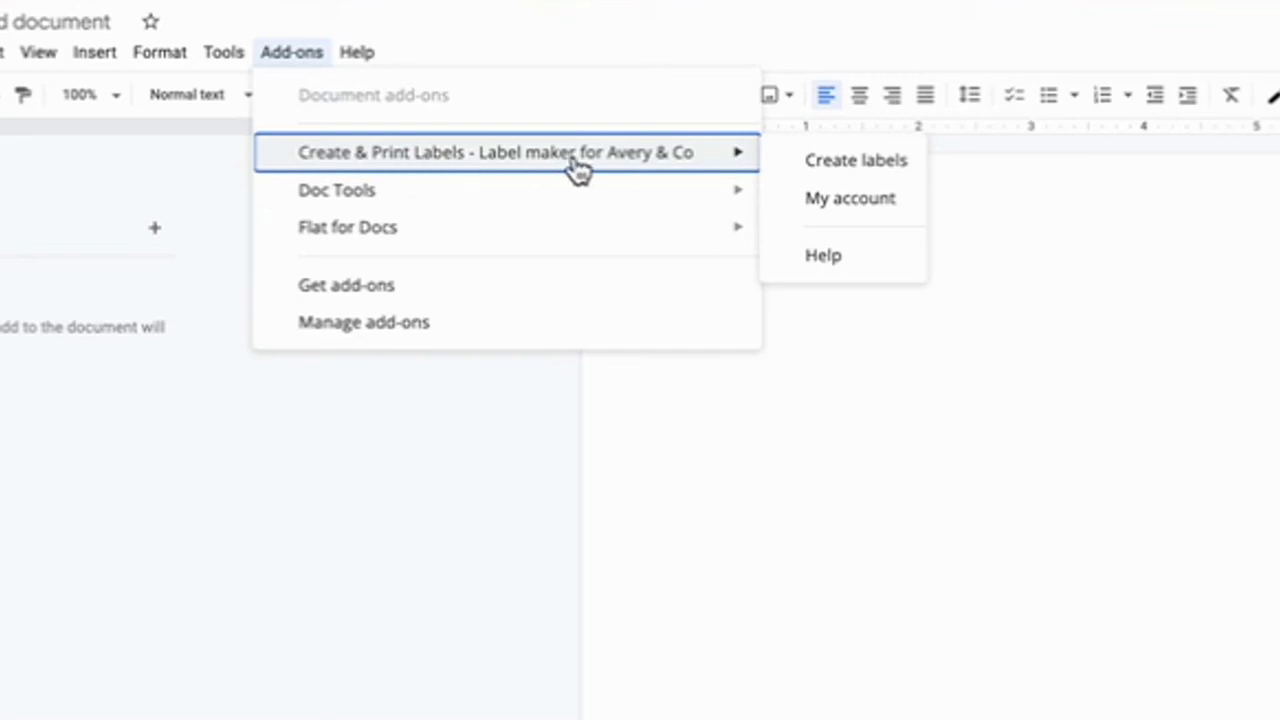
click(856, 164)
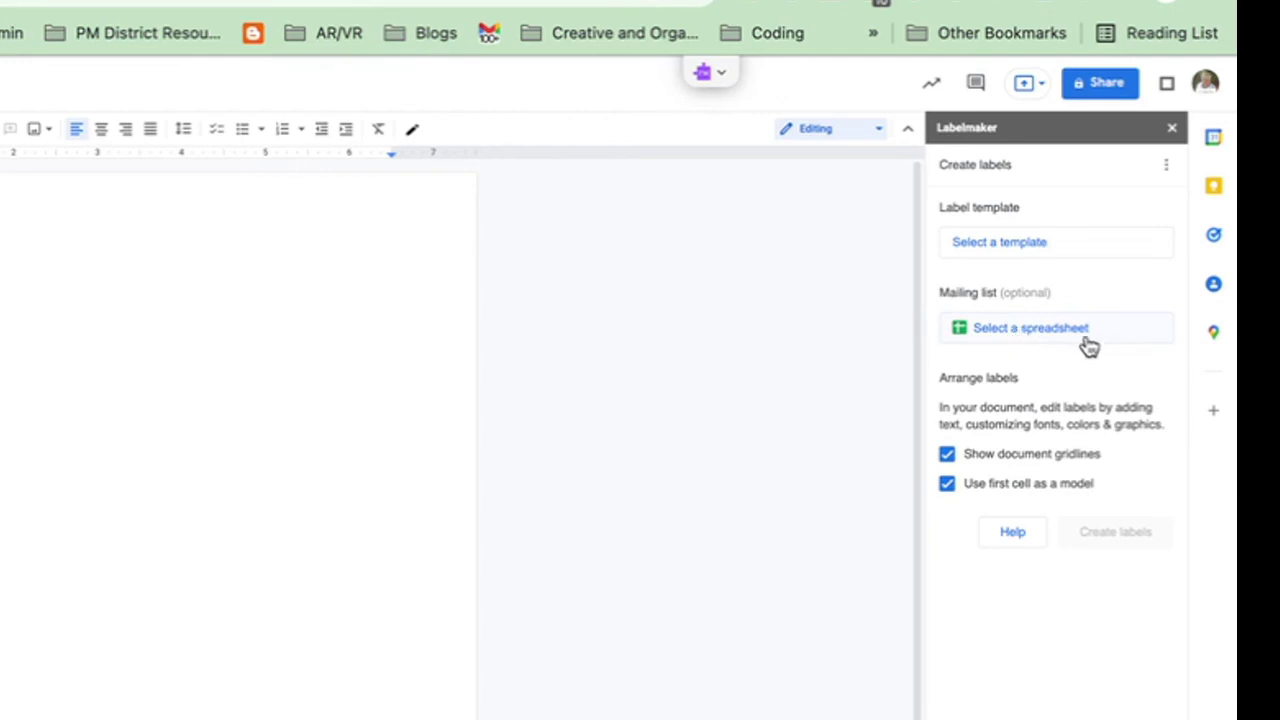
click(1037, 252)
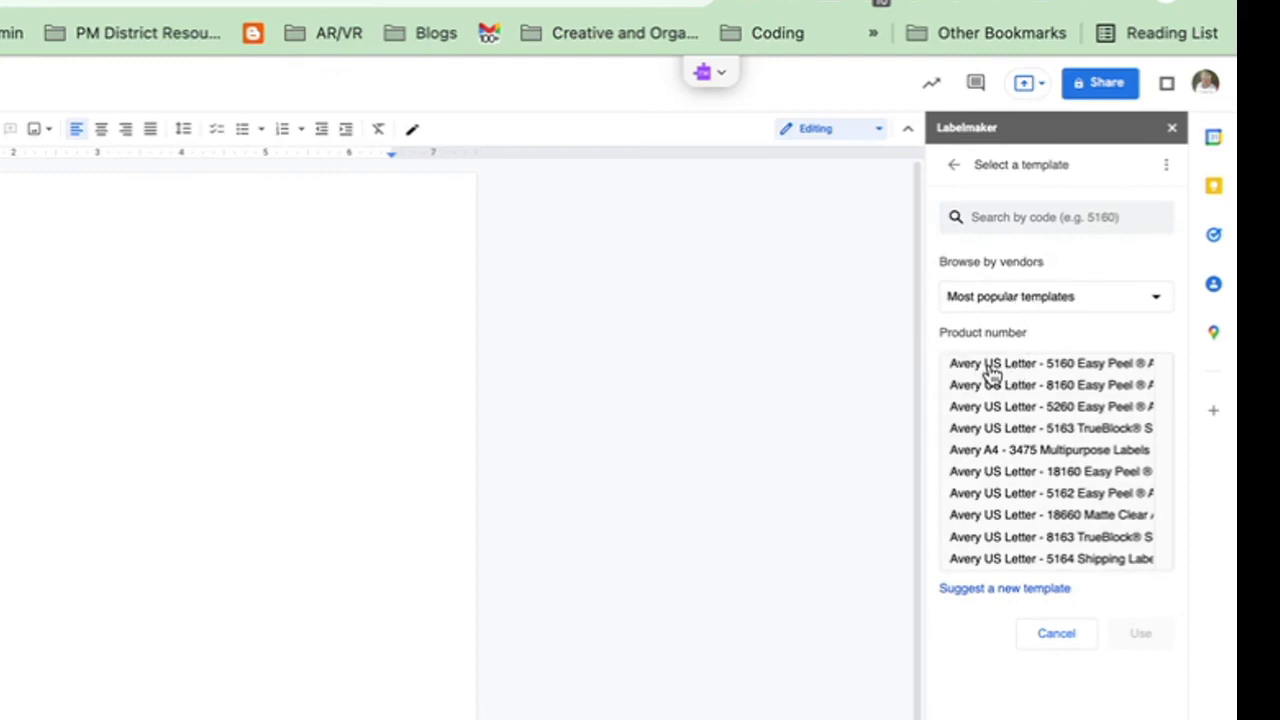
click(990, 368)
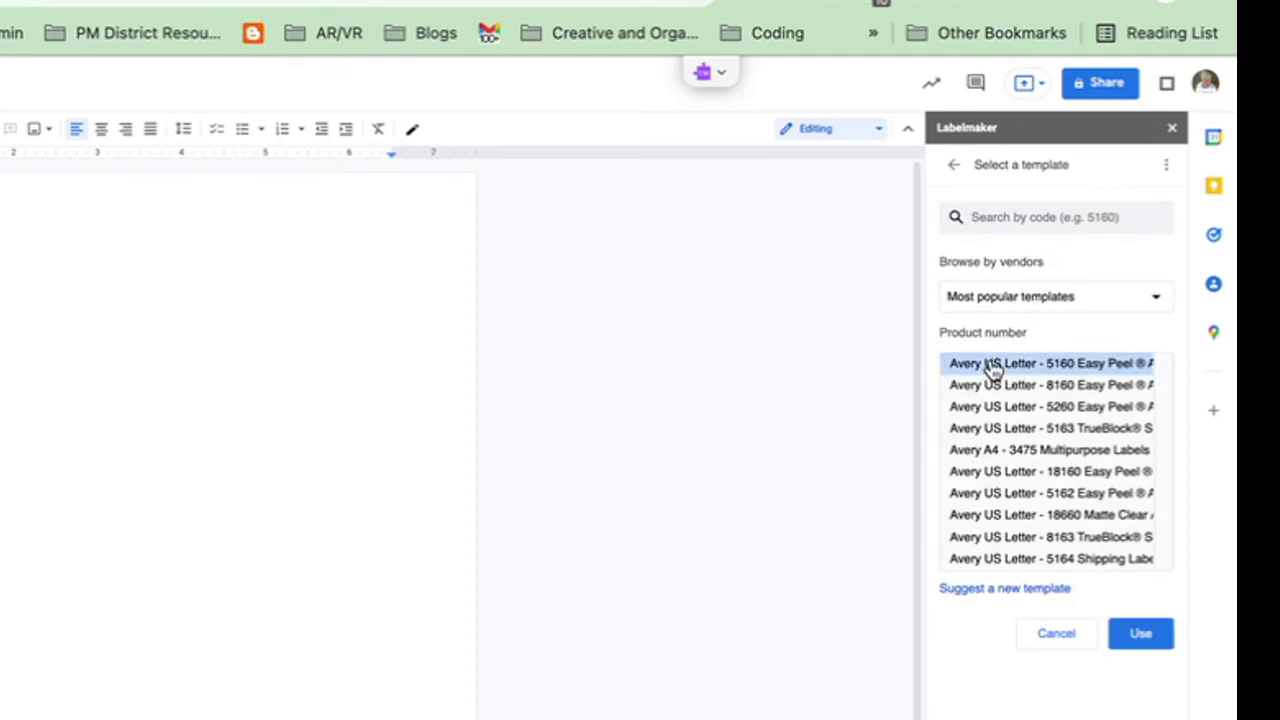
click(1140, 636)
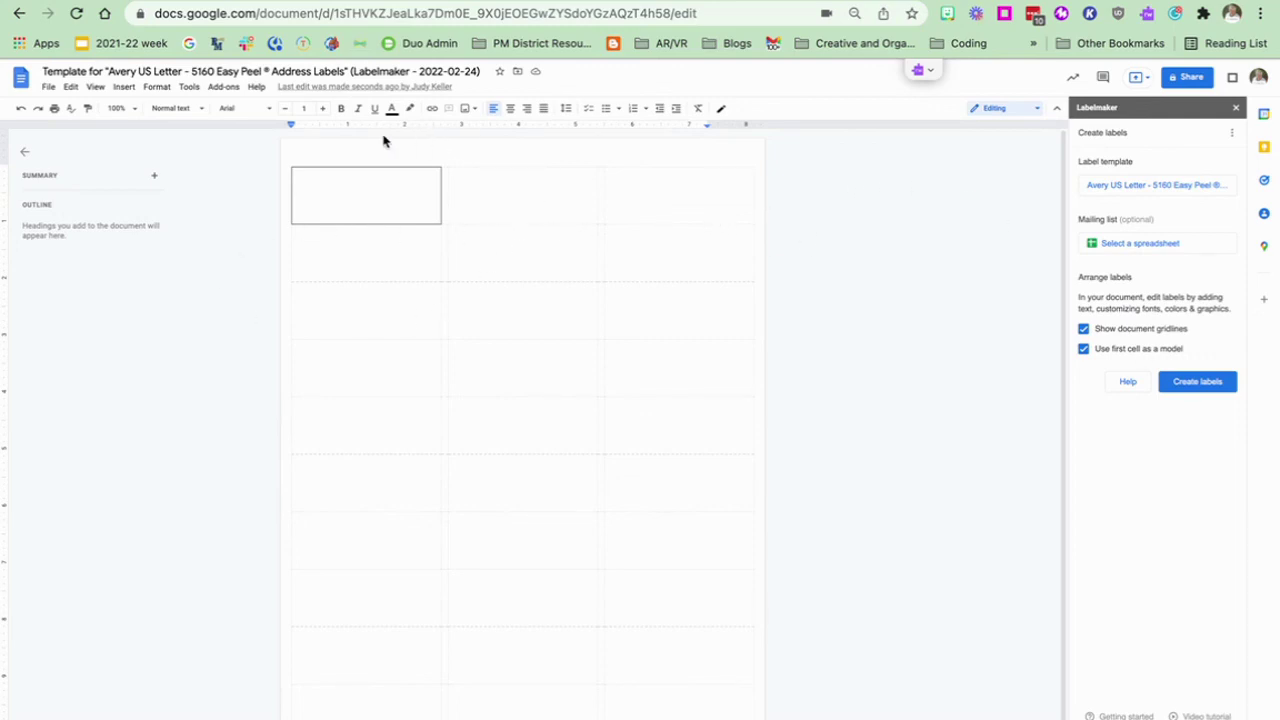
Step: Enter a first name in each of the first two label cells, then open File > Print
click(317, 197)
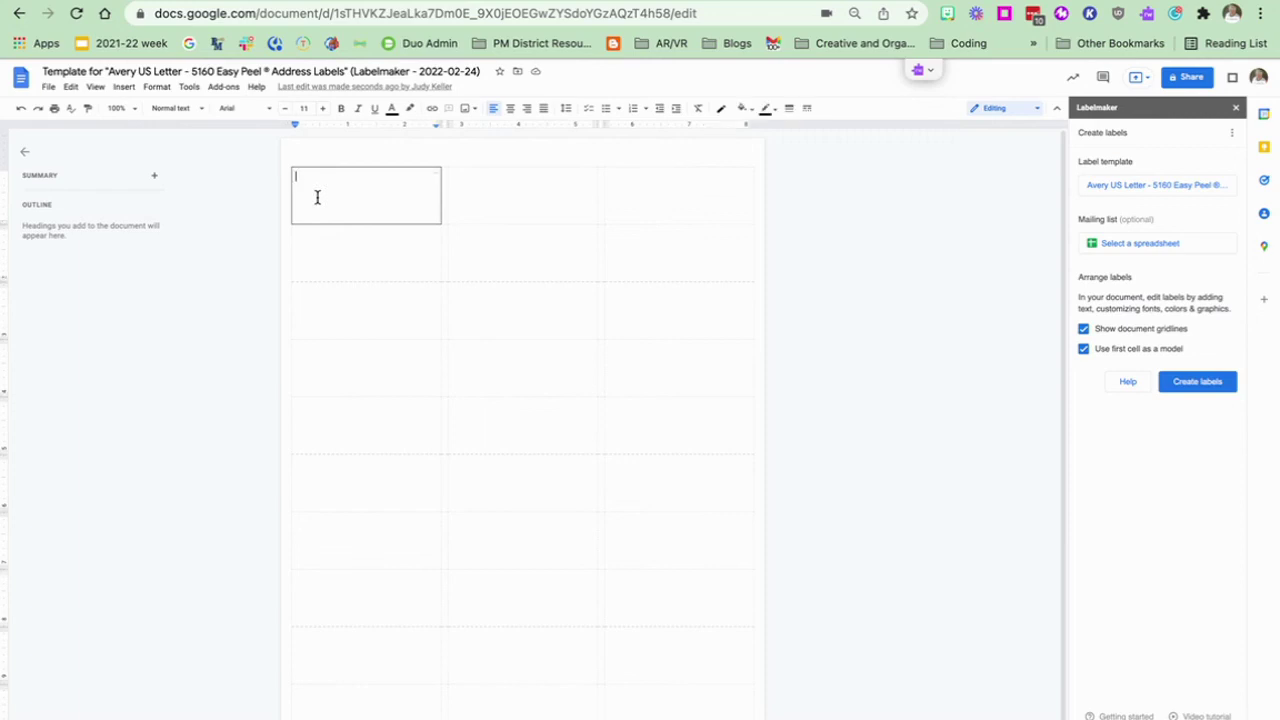
text(Judy Keller)
key(Tab)
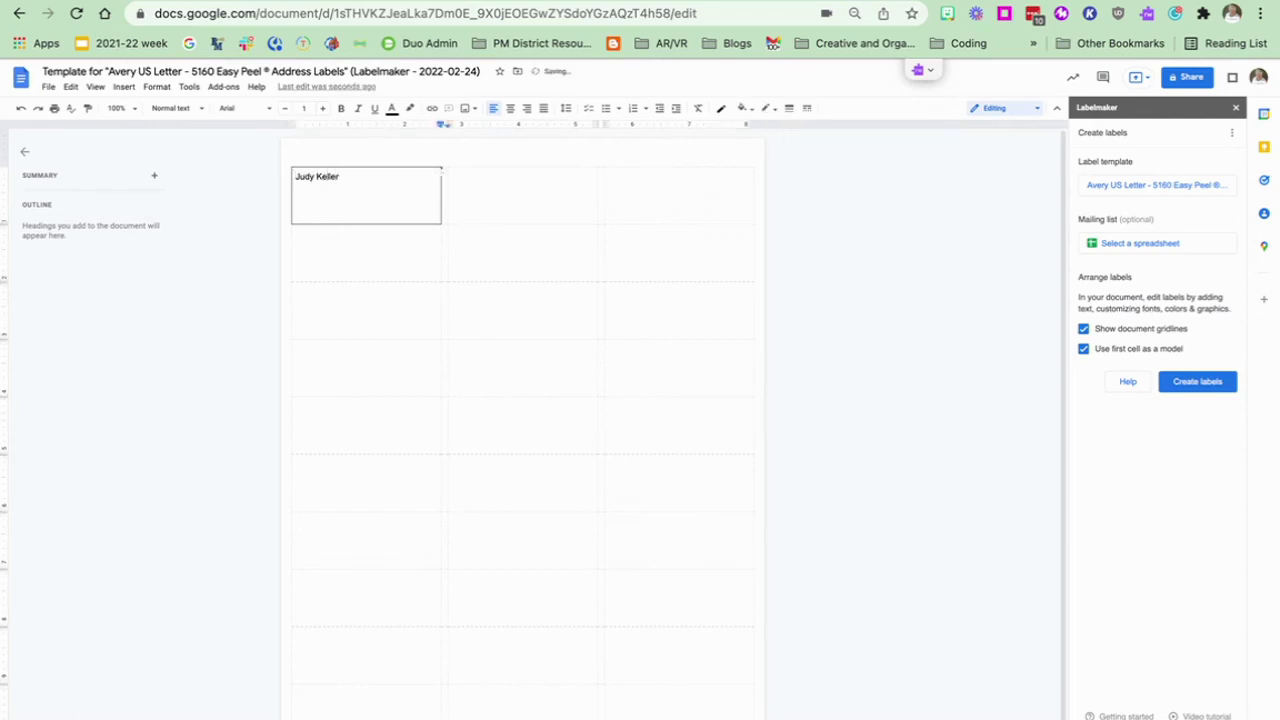
double_click(482, 192)
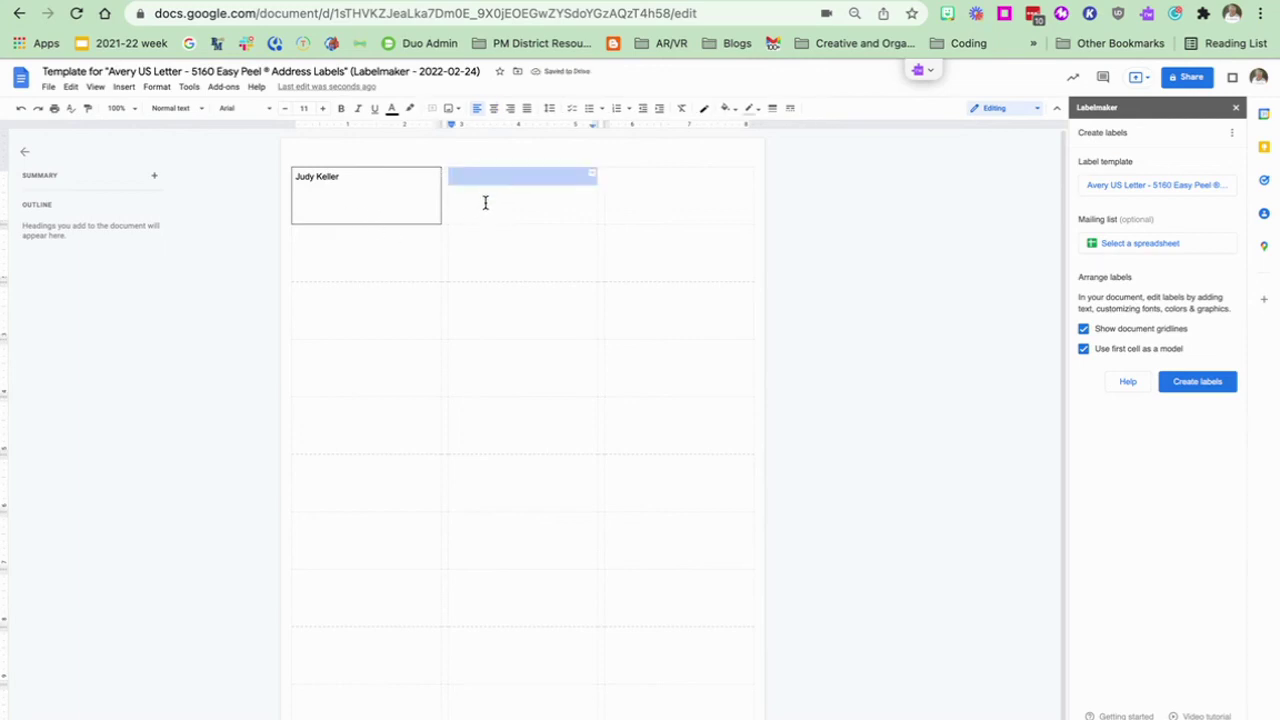
click(484, 203)
text(Char)
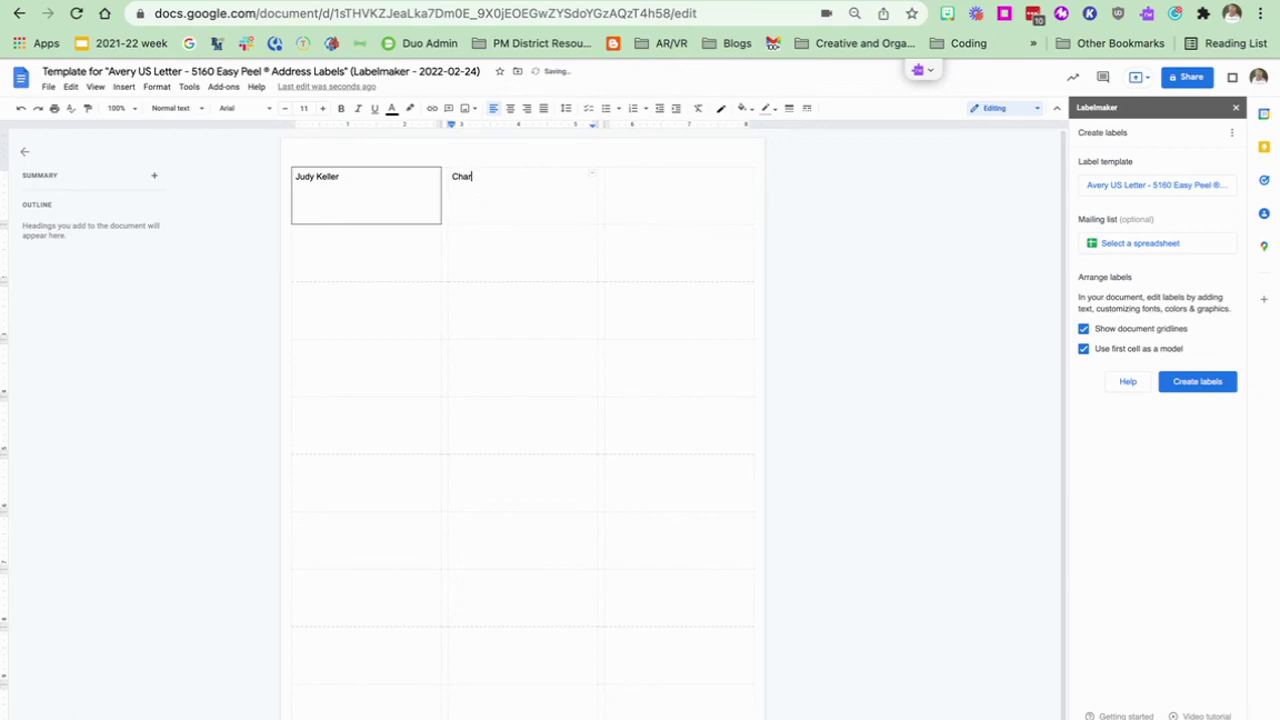
text(lie Reisinger)
click(49, 88)
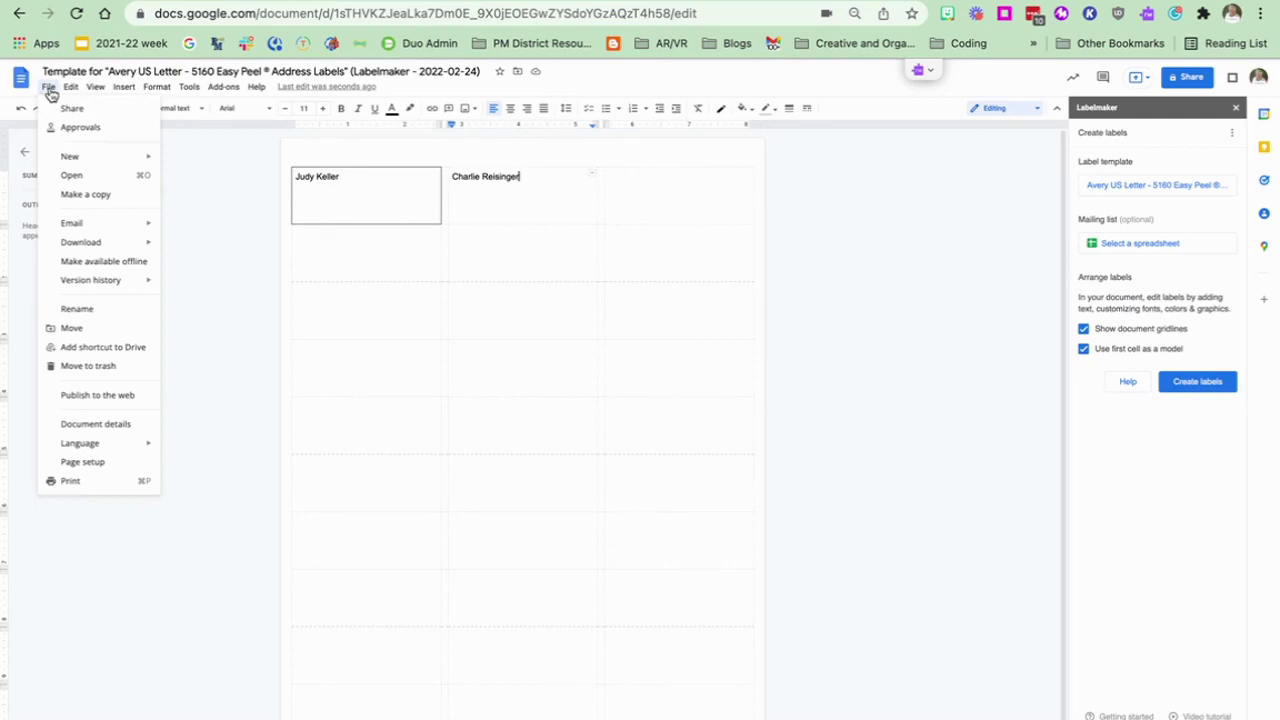
click(80, 481)
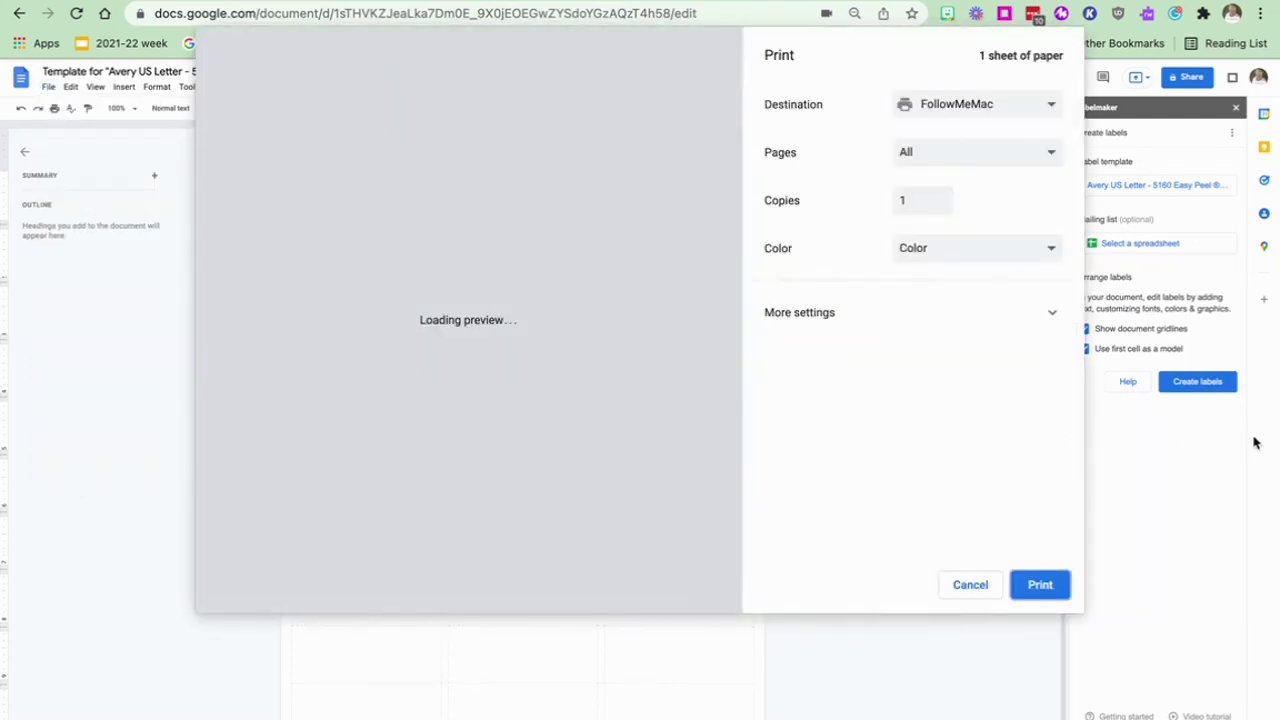